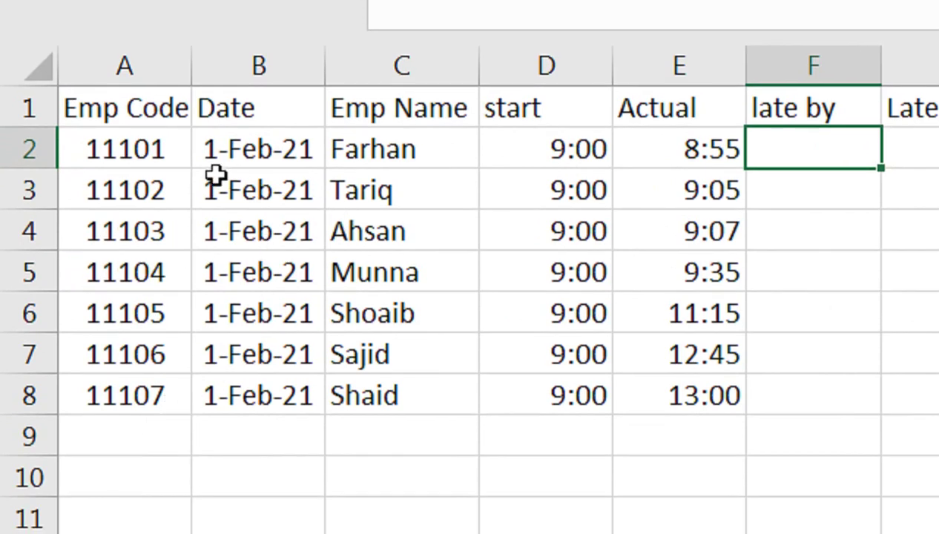
- Copy the first day's employee rows A2:C8 and paste them starting at row 9, undoing an accidental fill
mouse_move(109, 155)
mouse_down()
mouse_move(388, 397)
mouse_move(392, 384)
mouse_up()
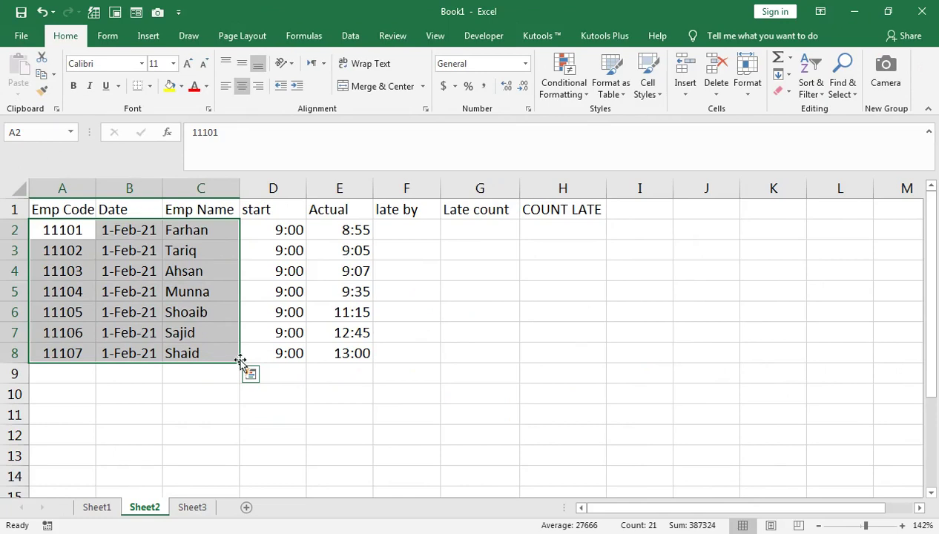
drag(241, 362, 251, 500)
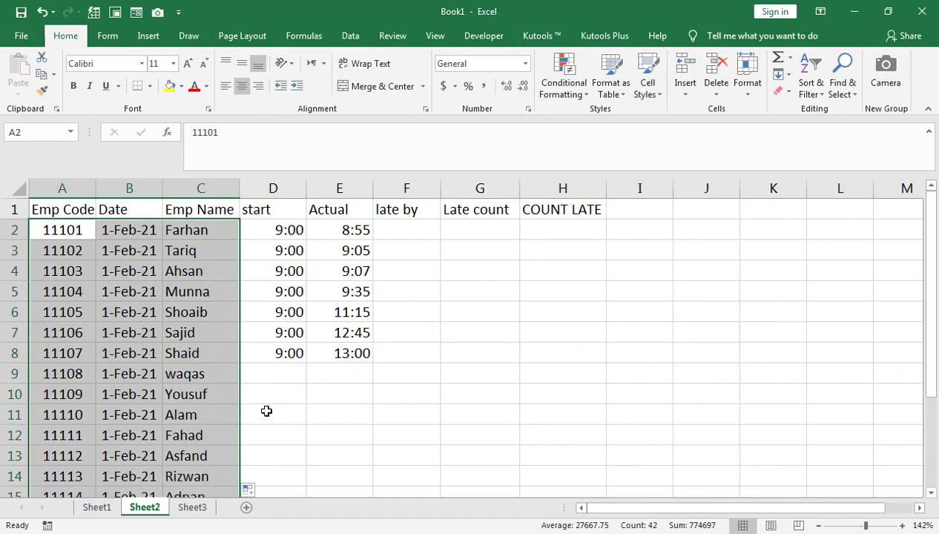
scroll(266, 411, down, 1)
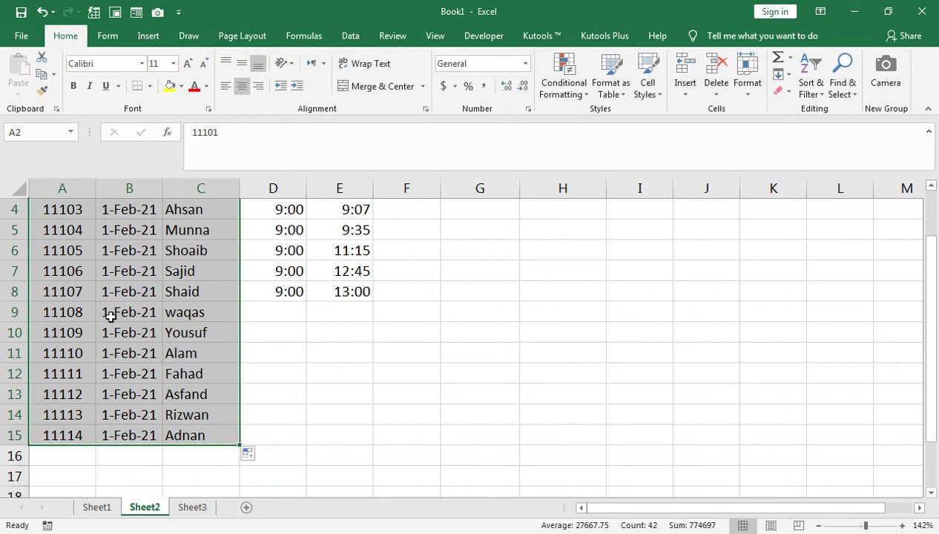
scroll(110, 316, up, 1)
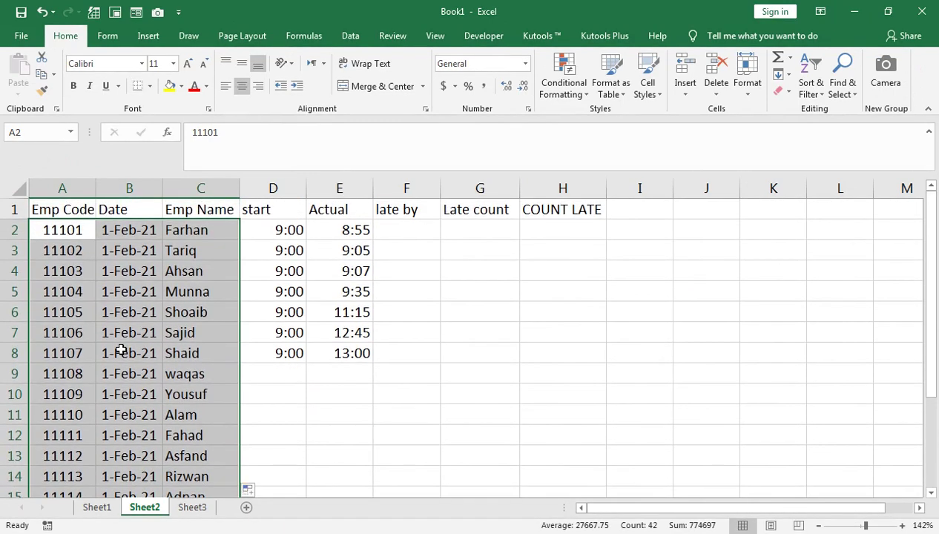
key(ctrl+z)
drag(74, 236, 194, 353)
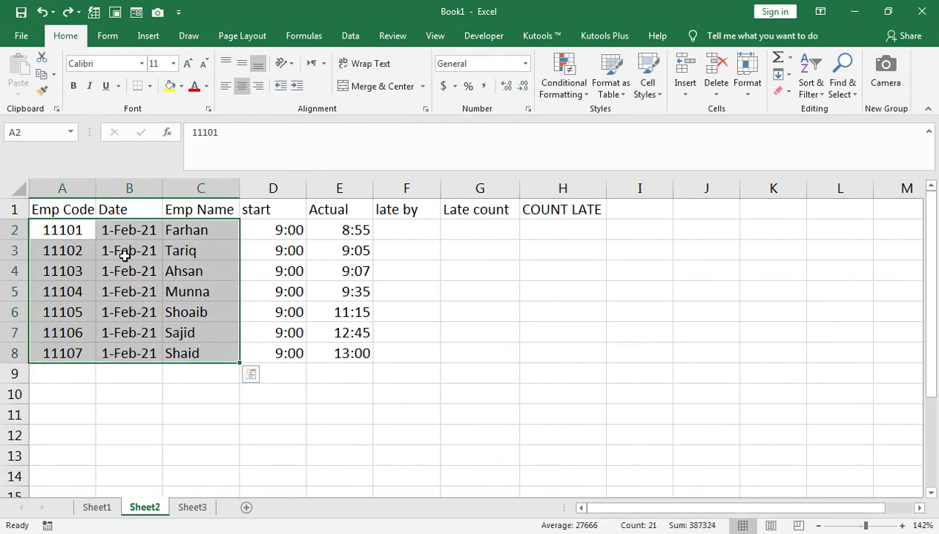
key(ctrl+c)
click(66, 378)
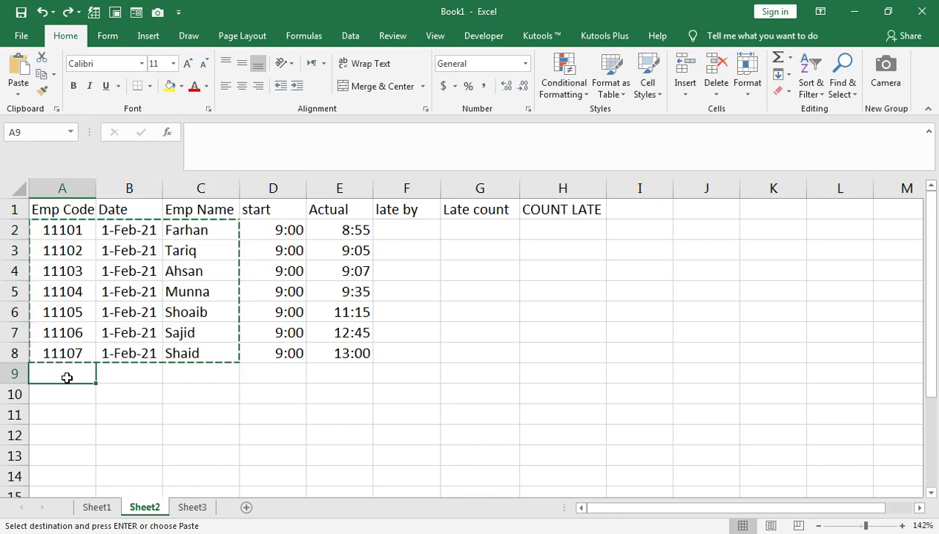
key(ctrl+v)
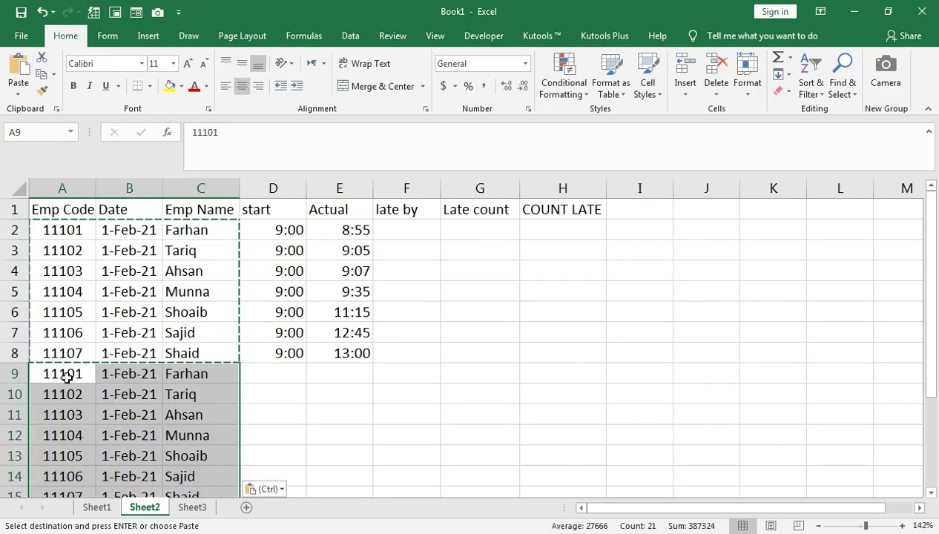
- Change the date in B9 to 2-Feb-21
double_click(111, 373)
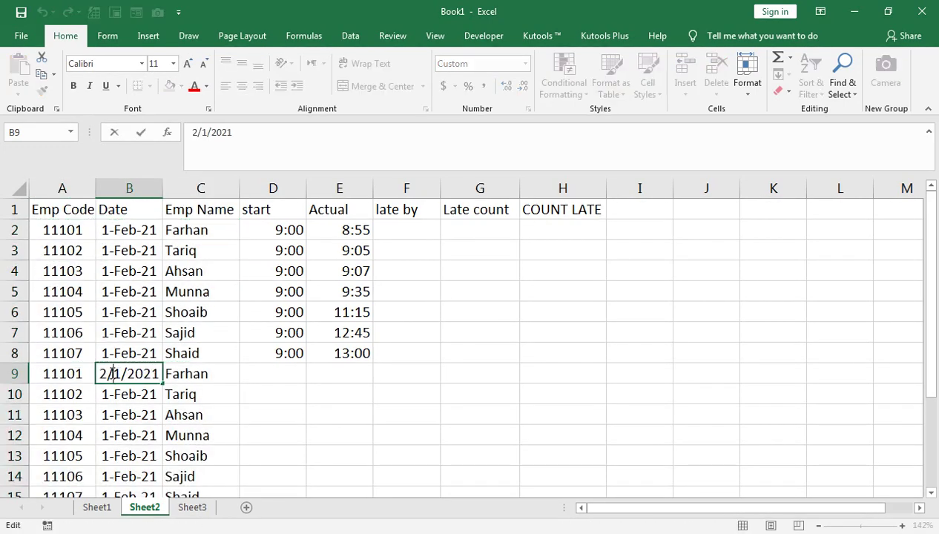
double_click(118, 373)
text(2)
key(Return)
click(120, 371)
double_click(123, 372)
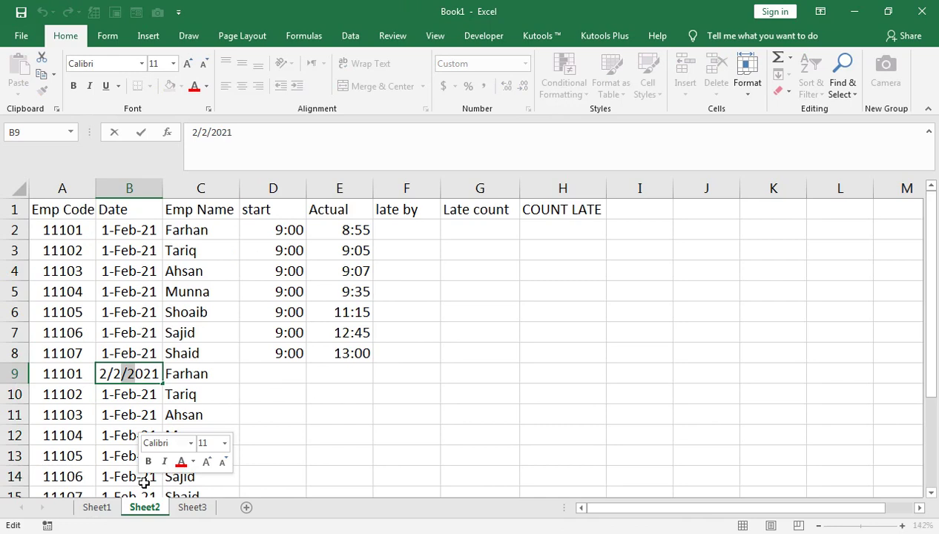
key(Return)
- Fill 2-Feb-21 down column B through row 15
key(Up)
key(shift+Down)
key(shift+Down)
key(shift+Down)
key(shift+Down)
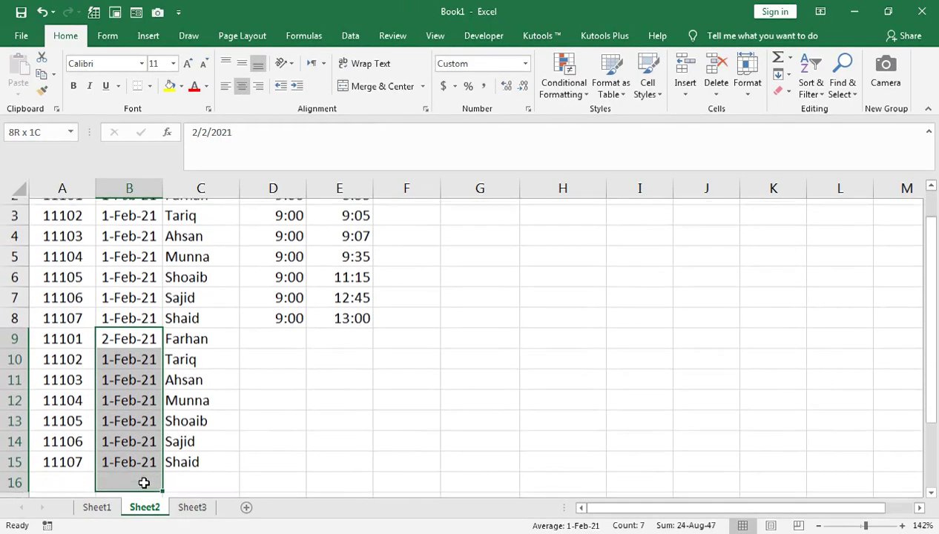
drag(144, 482, 143, 483)
key(Escape)
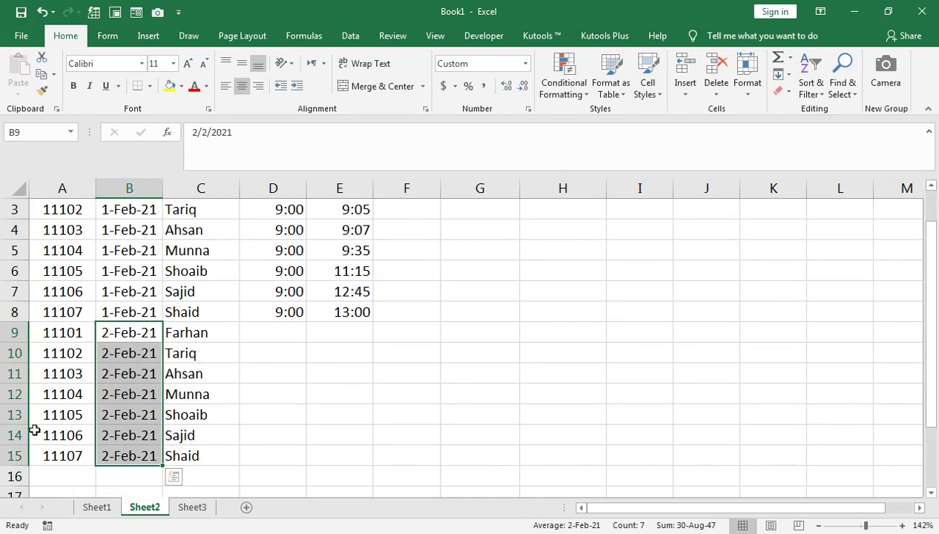
scroll(76, 261, down, 1)
drag(62, 266, 206, 387)
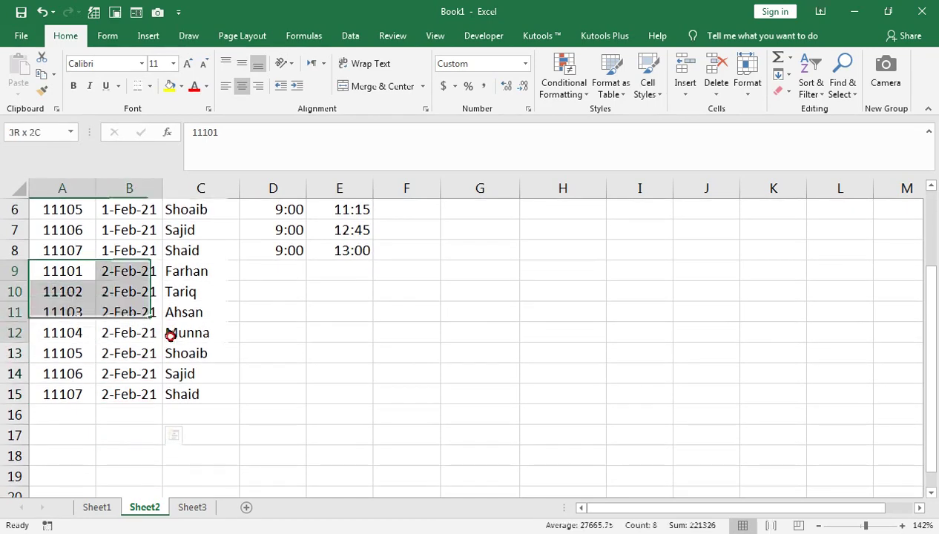
- Paste the seven employees again at row 16 and change B16's date to 3-Feb-21
key(ctrl+c)
click(78, 409)
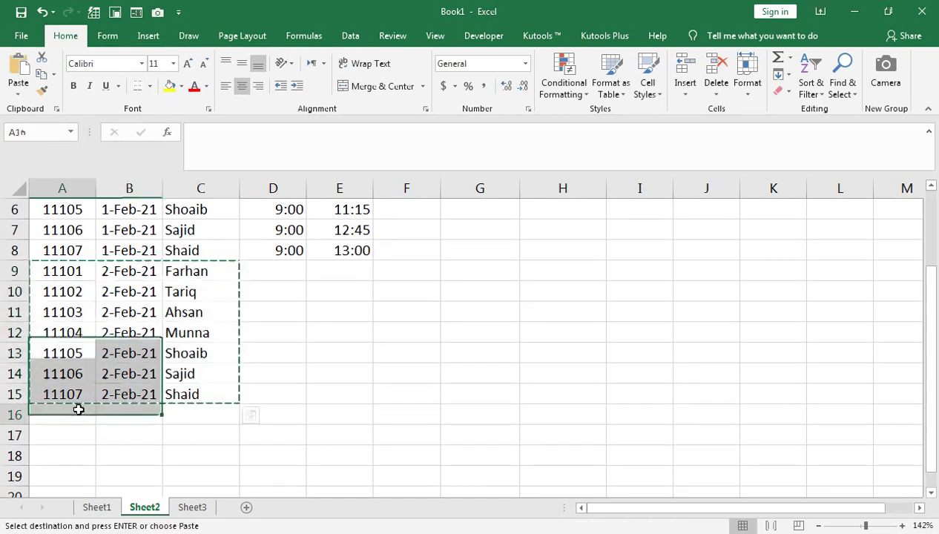
key(ctrl+v)
double_click(124, 417)
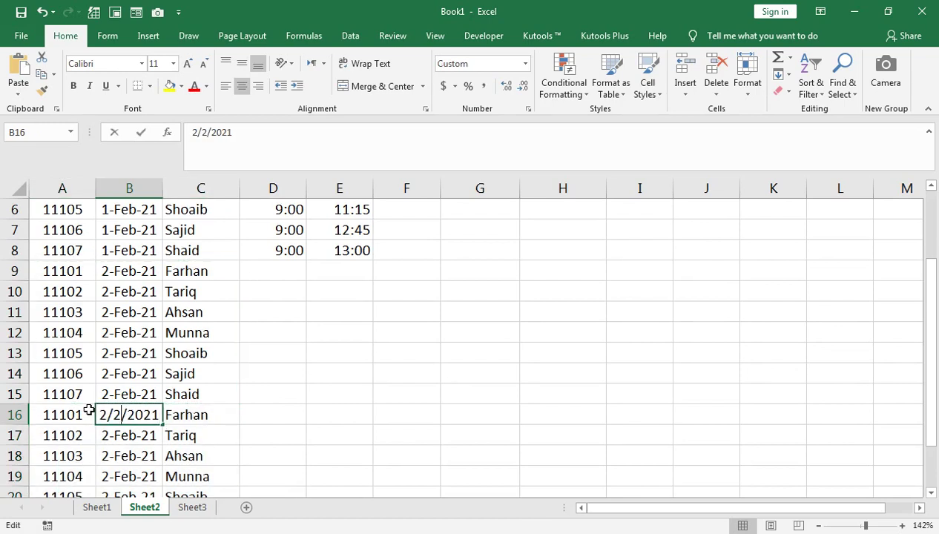
key(BackSpace)
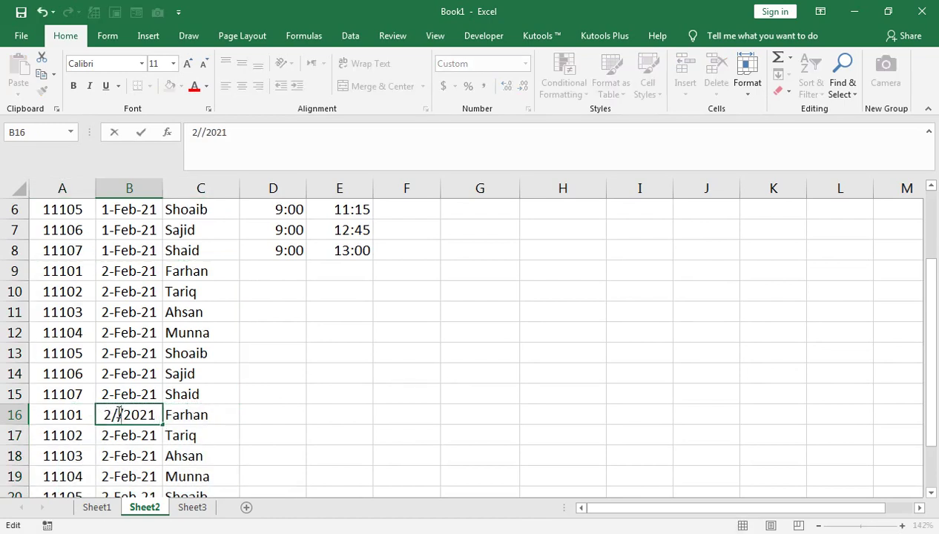
text(3)
key(Return)
- Fill 3-Feb-21 down B16:B22
click(119, 415)
key(shift+Down)
key(shift+Down)
key(shift+Down)
key(shift+Down)
key(shift+Down)
key(shift+Down)
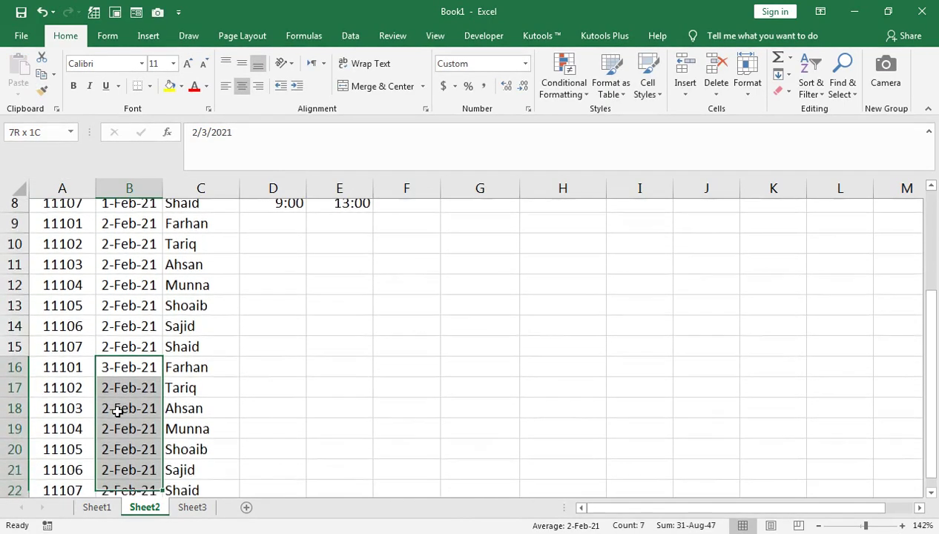
drag(118, 411, 117, 415)
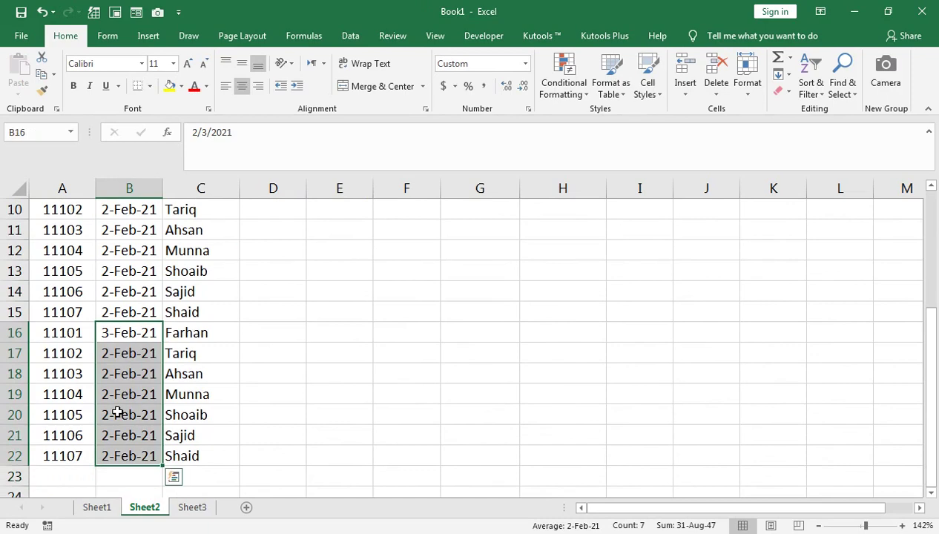
key(ctrl+q)
click(132, 332)
key(shift+Down)
key(shift+Down)
key(shift+Down)
key(shift+Down)
key(shift+Down)
key(shift+Down)
key(ctrl+d)
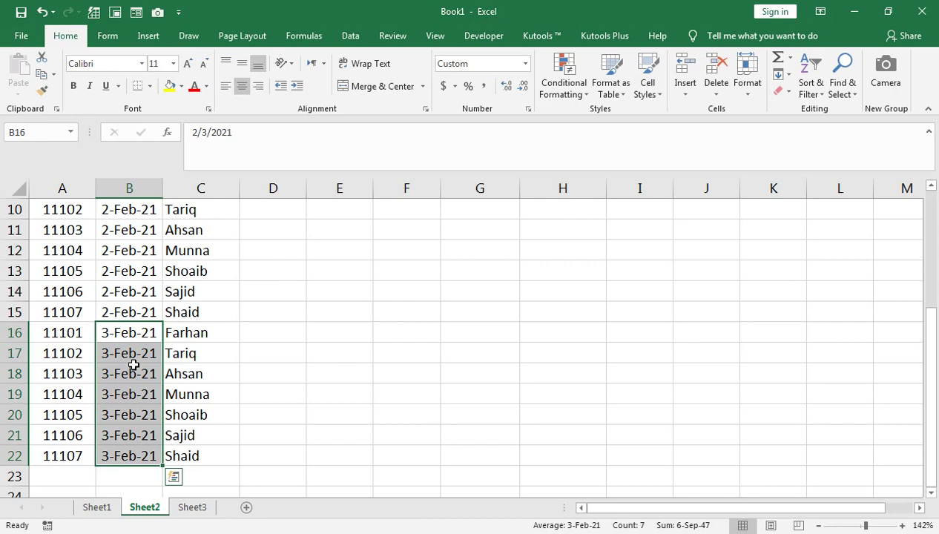
scroll(131, 364, up, 1)
scroll(132, 364, up, 2)
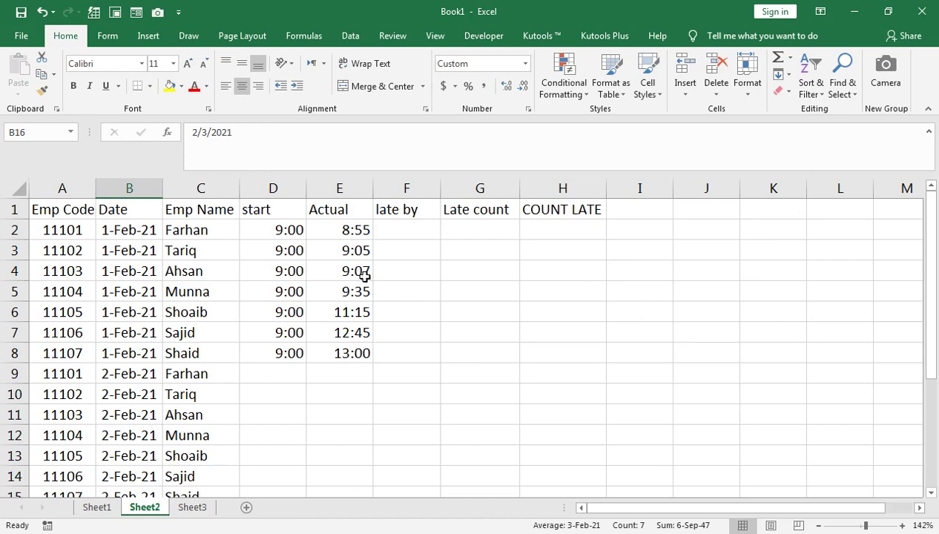
click(289, 231)
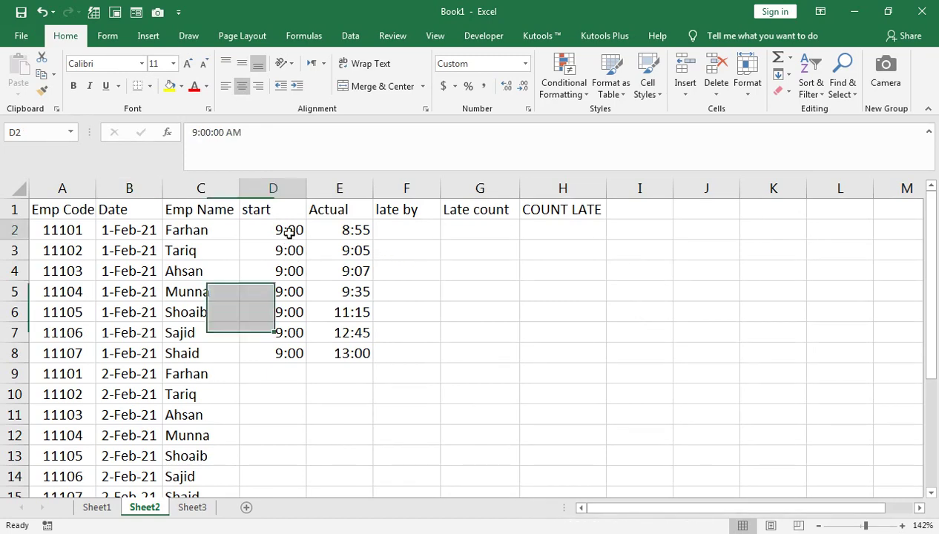
- Fill the 9:00 start time down D2:D22
key(shift+Down)
key(shift+Down)
key(shift+Down)
key(shift+Down)
key(shift+Down)
key(shift+Down)
key(shift+Down)
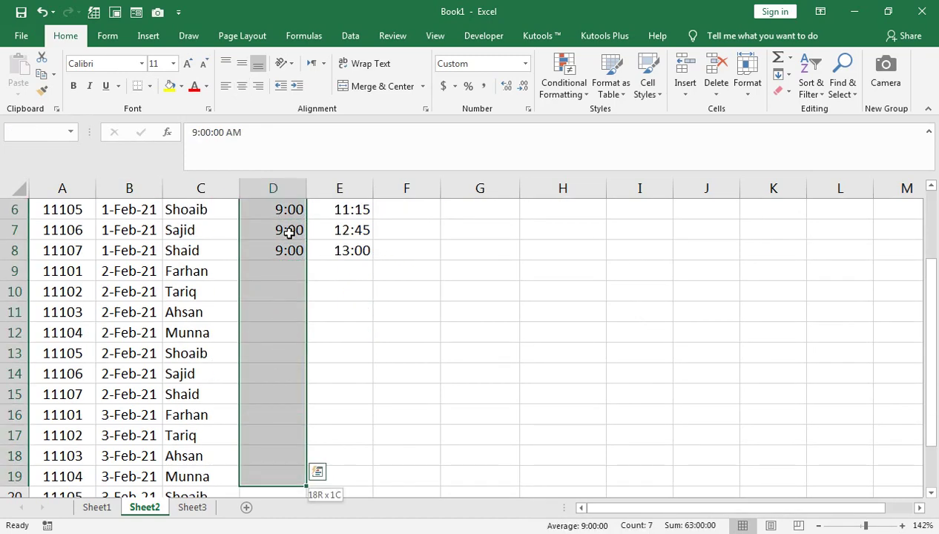
key(shift+Down)
key(shift+Down)
key(shift+Down)
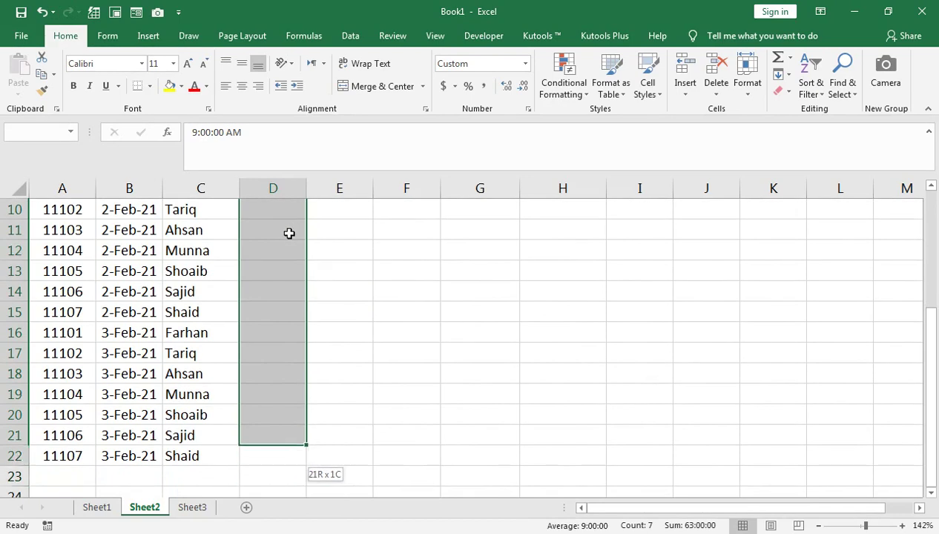
key(ctrl+d)
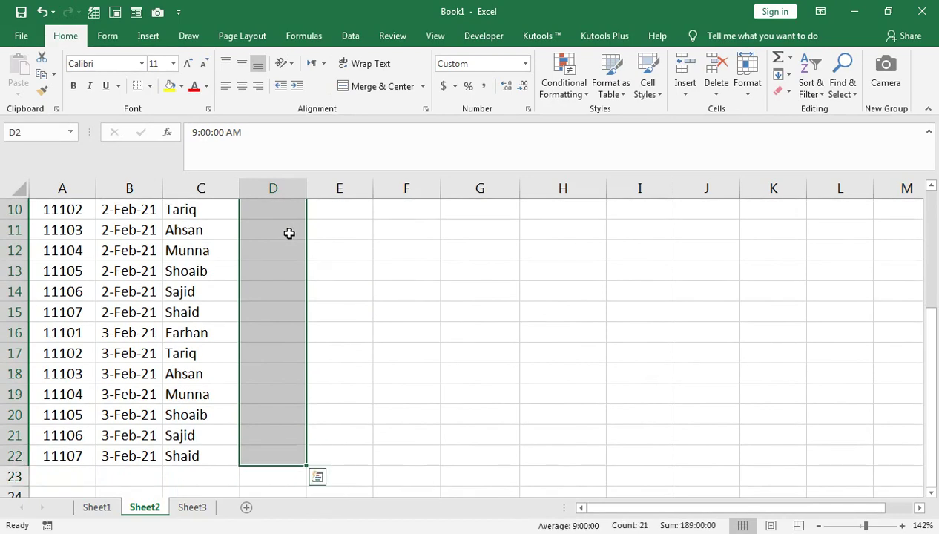
scroll(270, 345, up, 3)
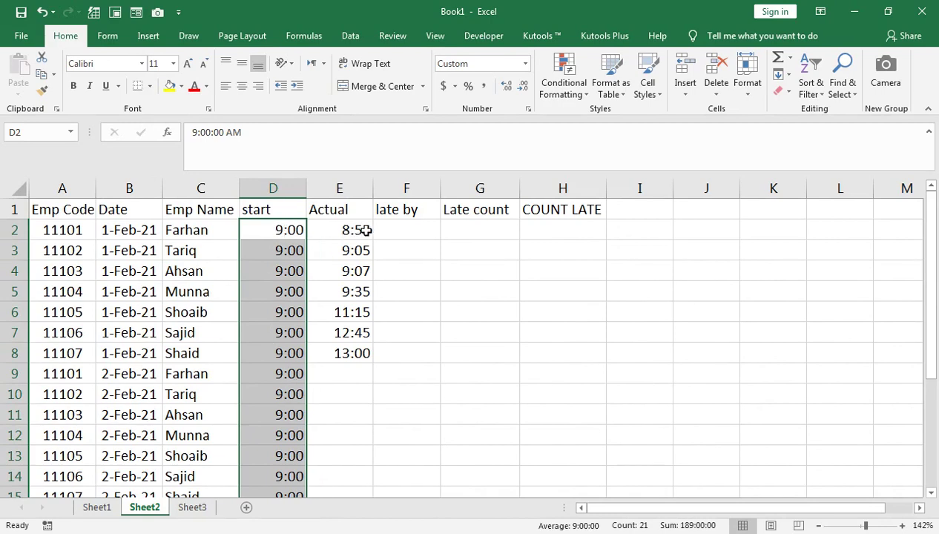
click(340, 367)
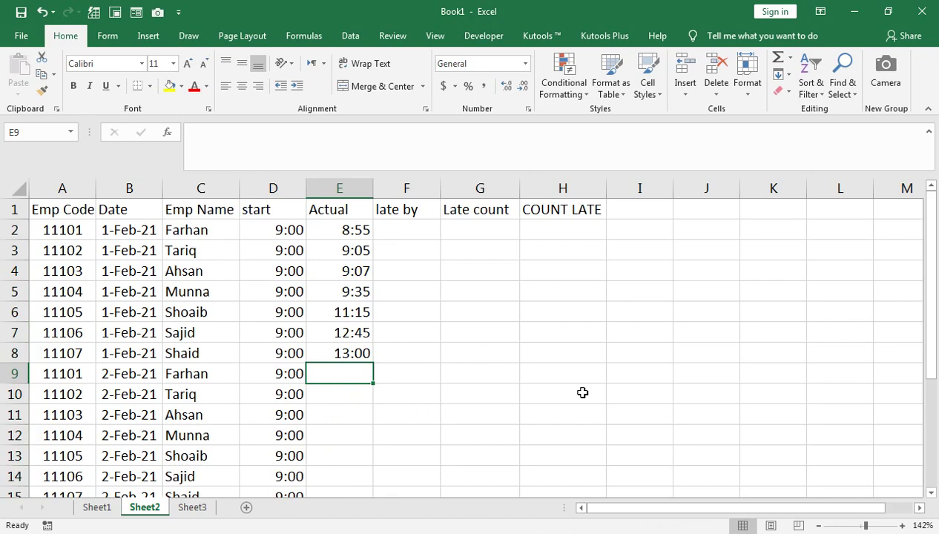
- Enter arrival times 9:10, 9:20, 9:00, 10:10 and 9:10 down the Actual column from E9
text(9:10)
key(Return)
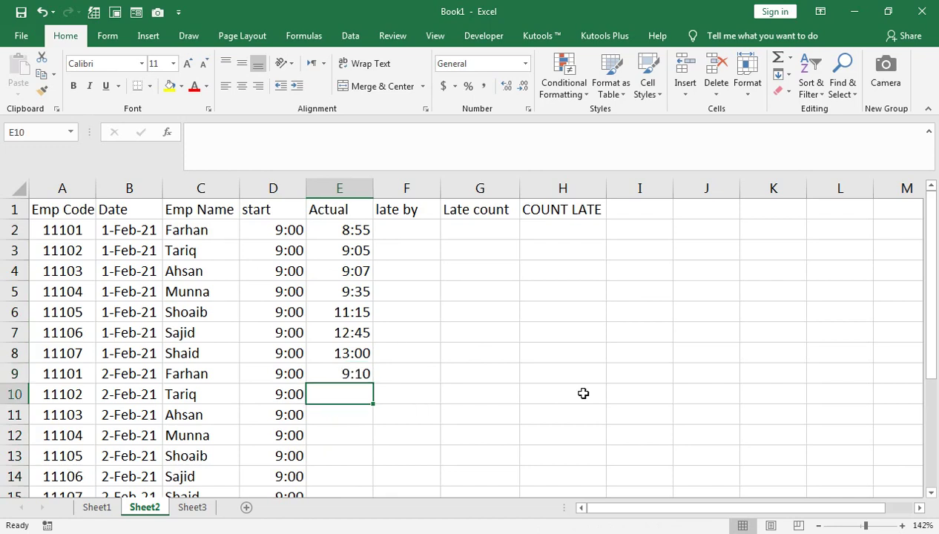
text(09:)
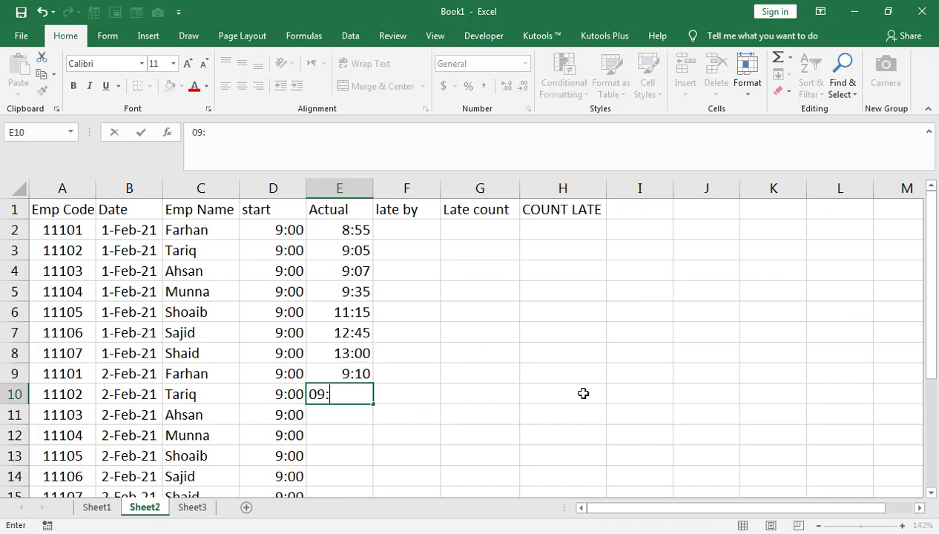
text(20)
key(Return)
text(09)
text(0)
key(Return)
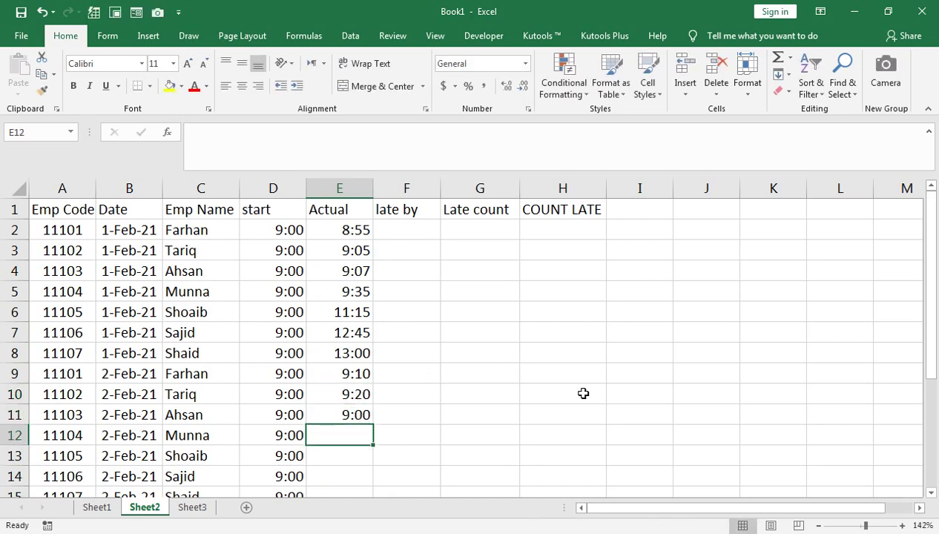
text(10:10)
key(Return)
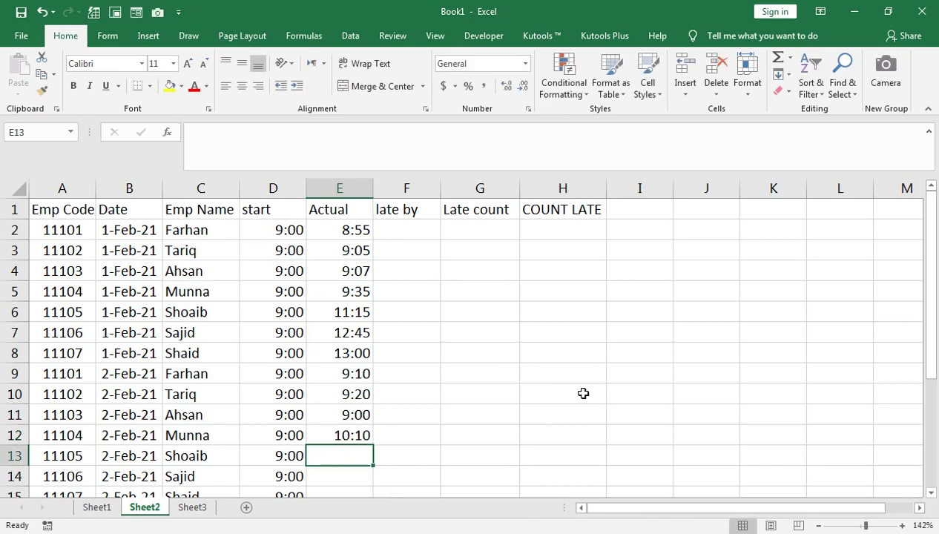
text(09:)
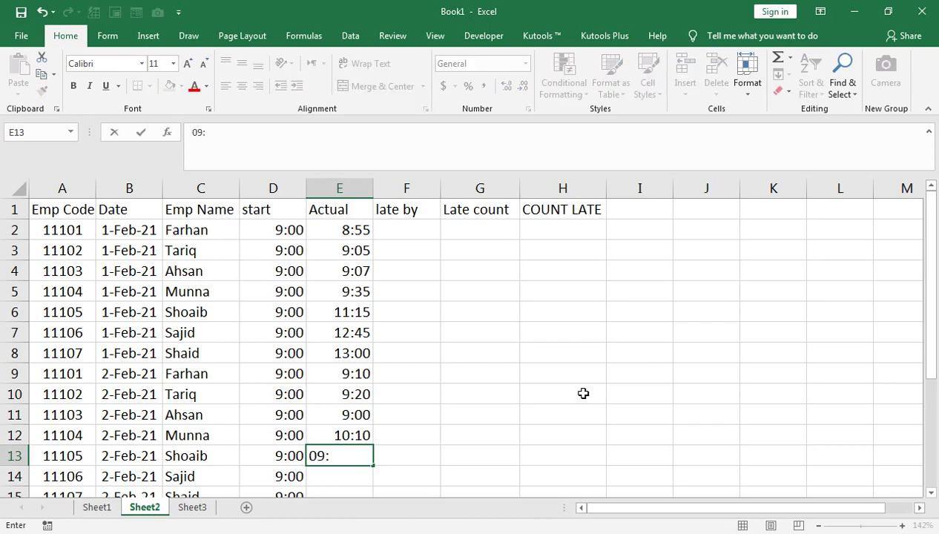
text(10)
key(Return)
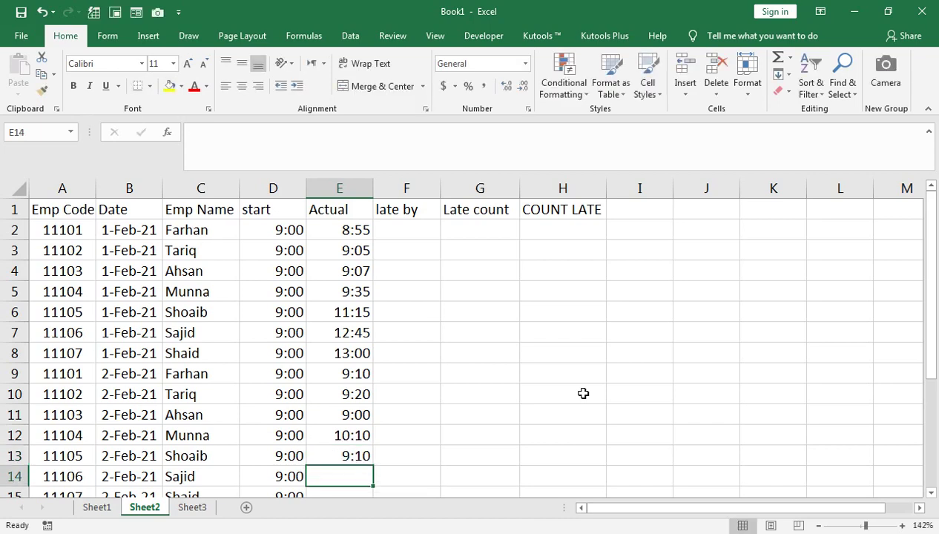
- Enter the remaining arrival times 9:30, 10:20, 9:00 and 8:50
key(Return)
key(Return)
key(Return)
key(Return)
key(Up)
key(Up)
key(Up)
key(Up)
text(0)
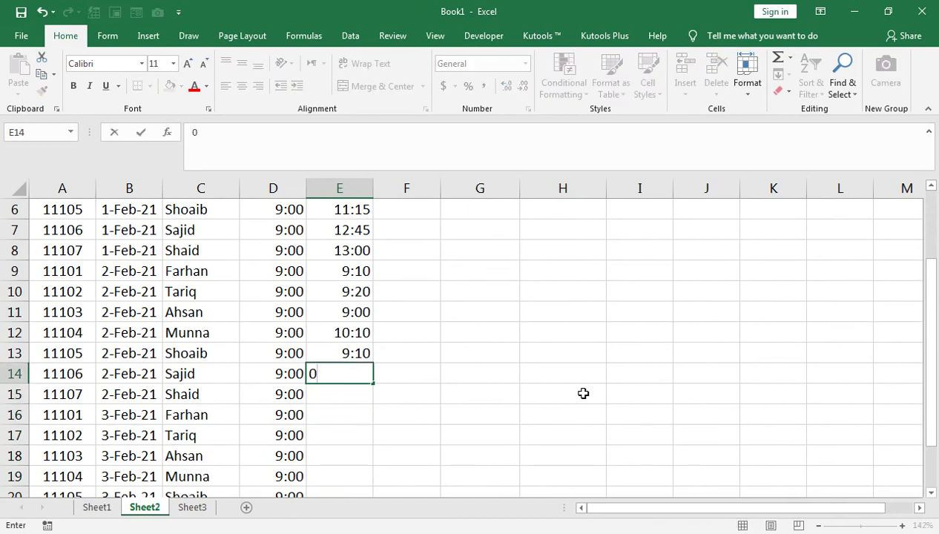
text(9:30)
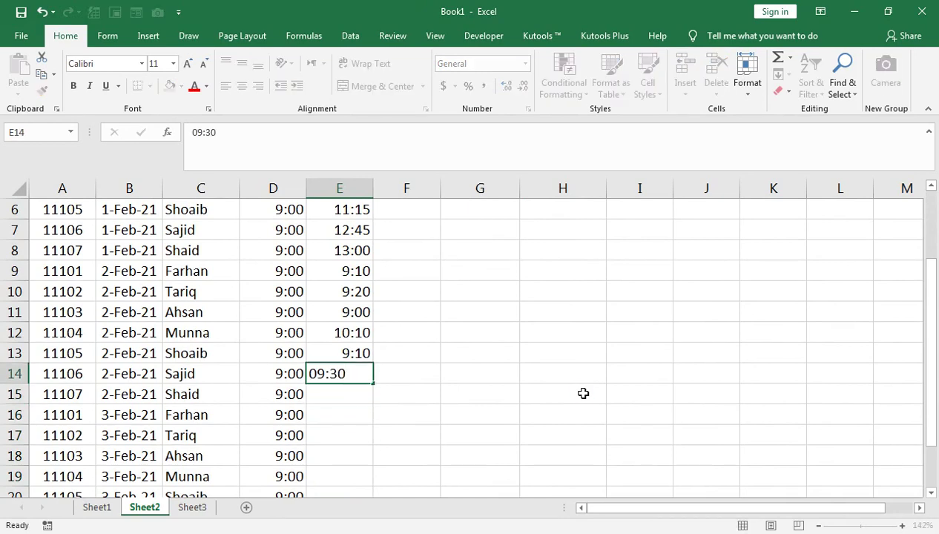
key(Return)
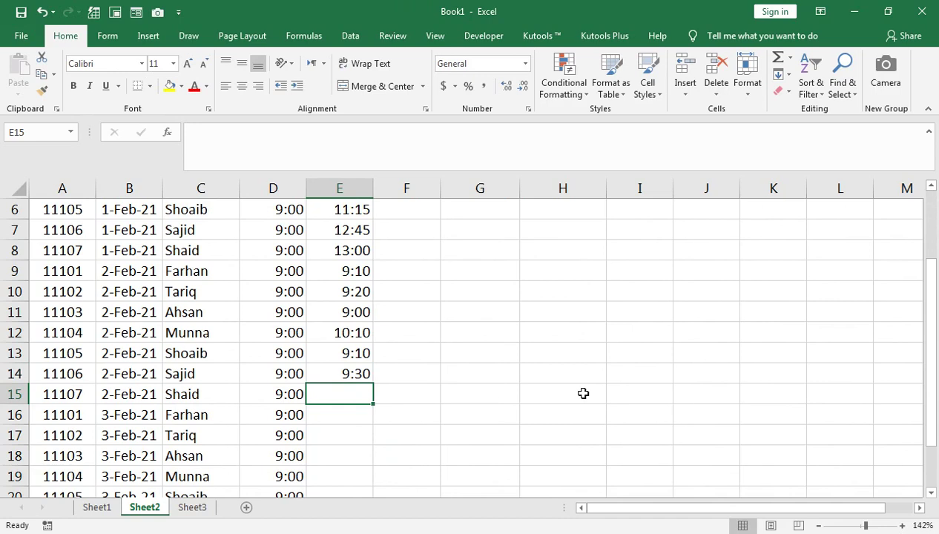
text(10)
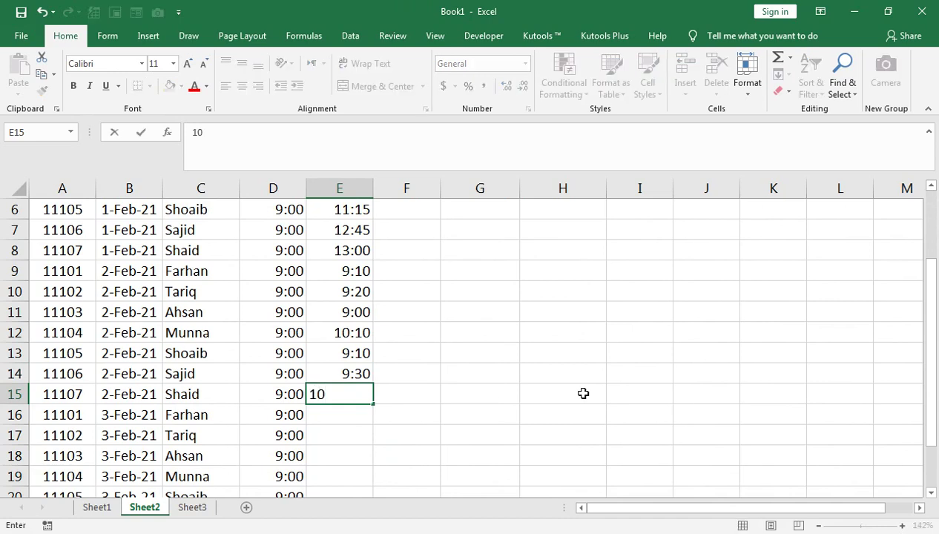
text(:20)
key(Return)
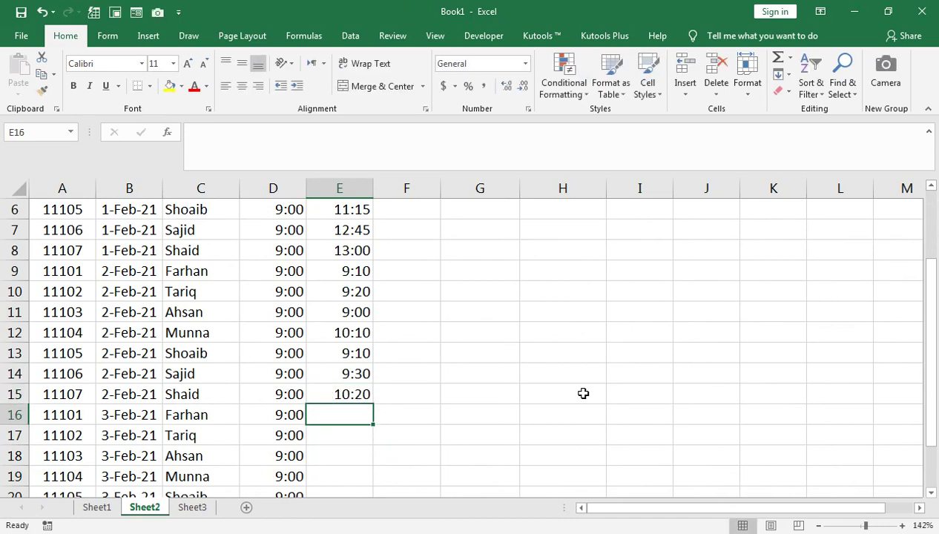
text(09:)
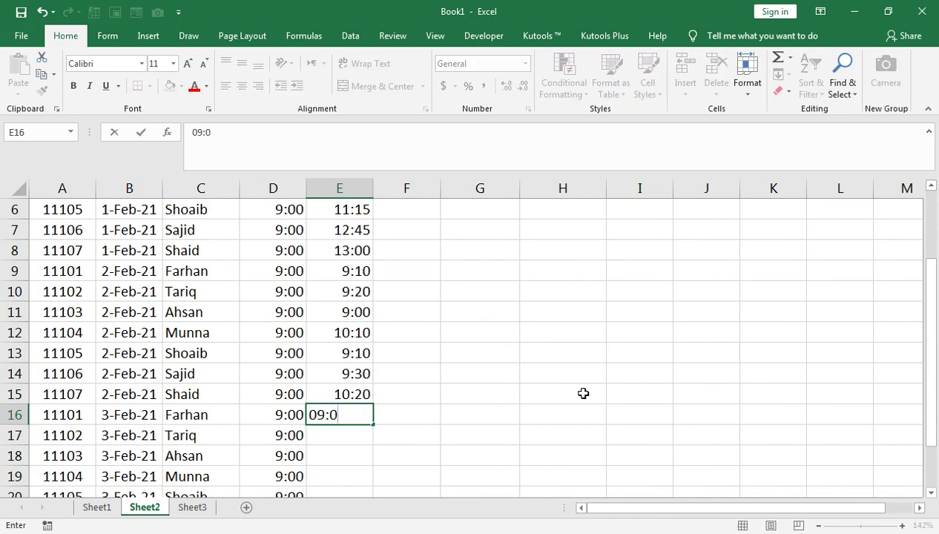
text(0)
key(Return)
text(08)
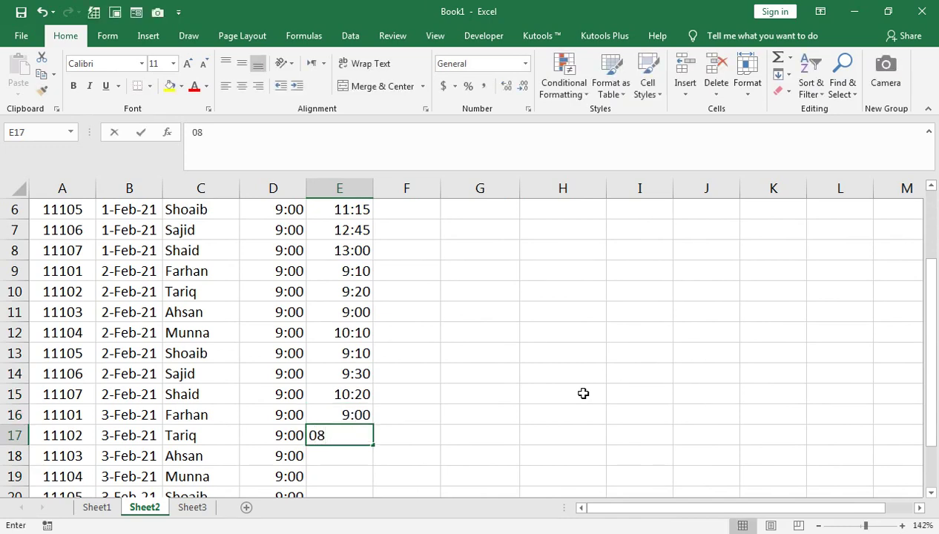
text(:50)
key(Return)
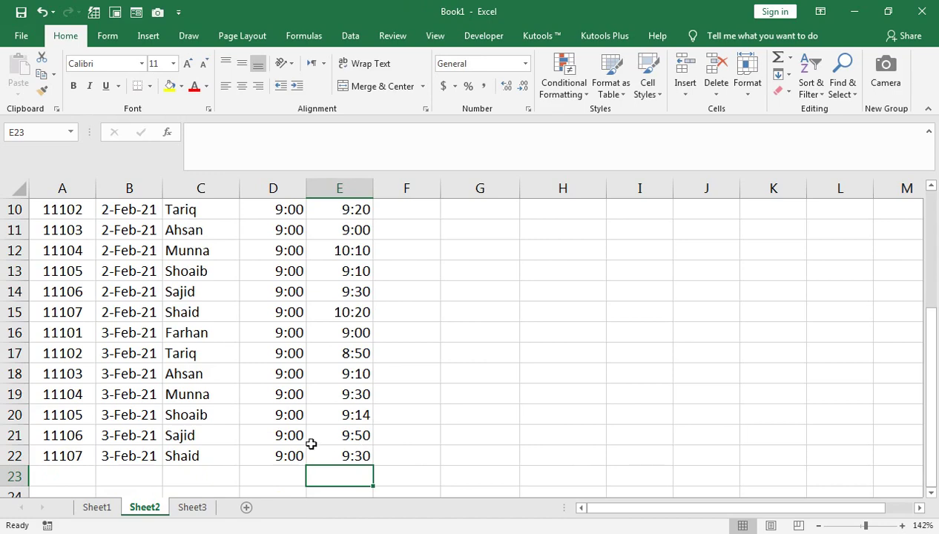
scroll(311, 443, up, 3)
- Enter =IF(E2<D2,0,E2-D2) in F2 and copy it down the late by column
click(399, 226)
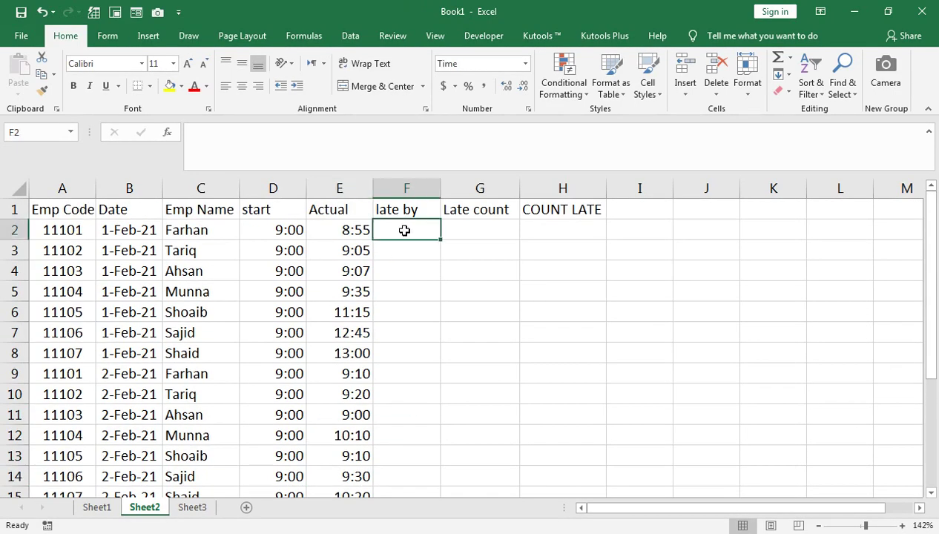
text(=if)
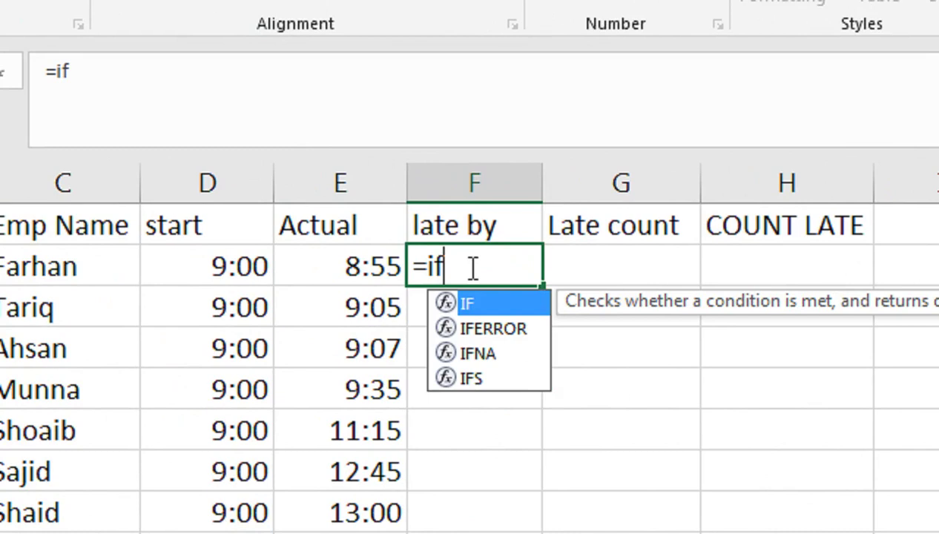
key(Tab)
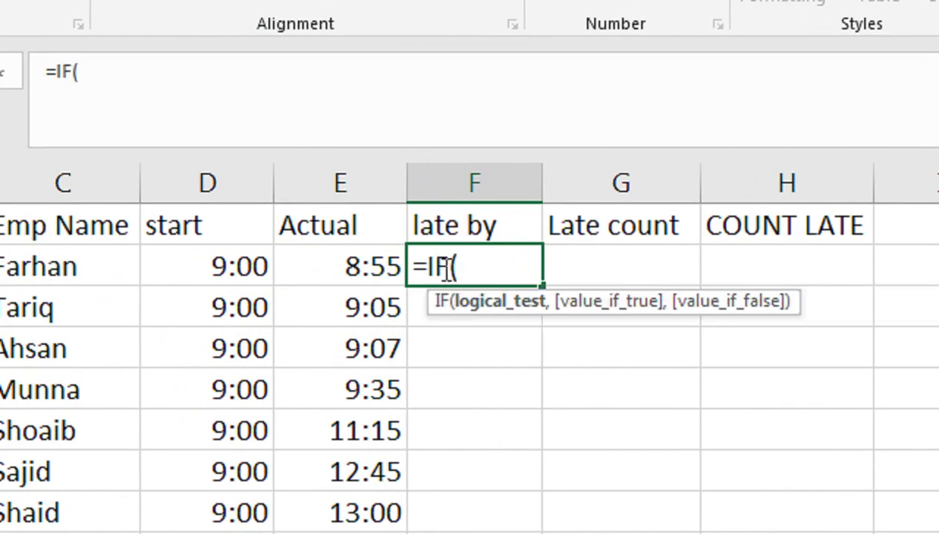
click(377, 268)
text(<)
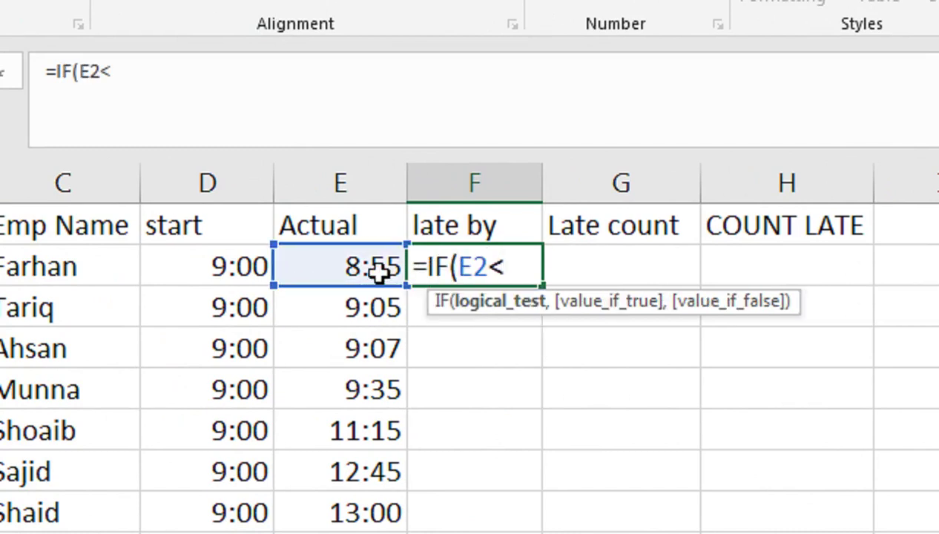
click(232, 266)
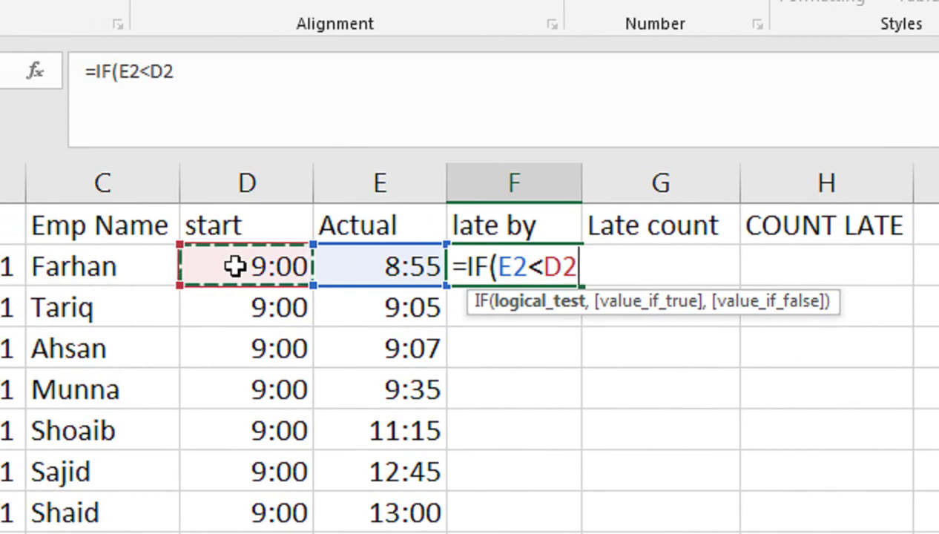
text(,0)
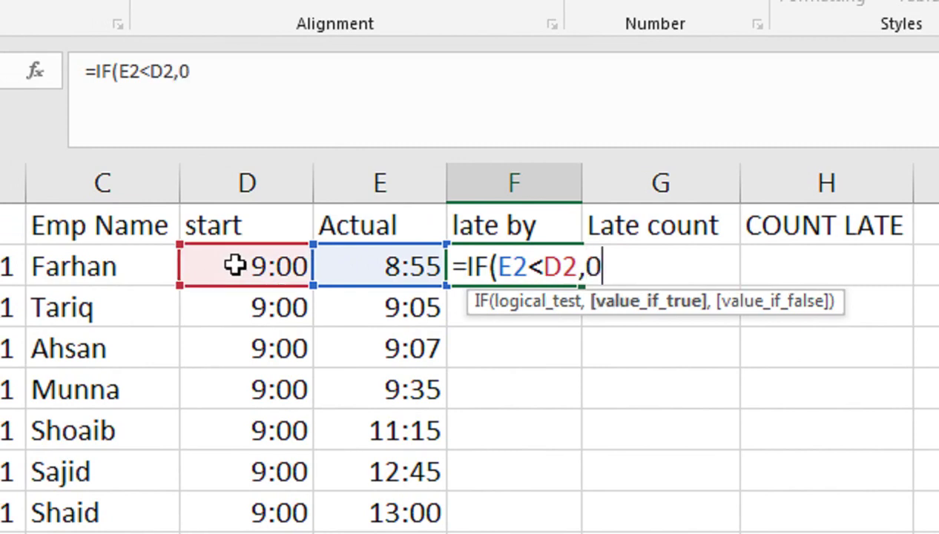
text(,)
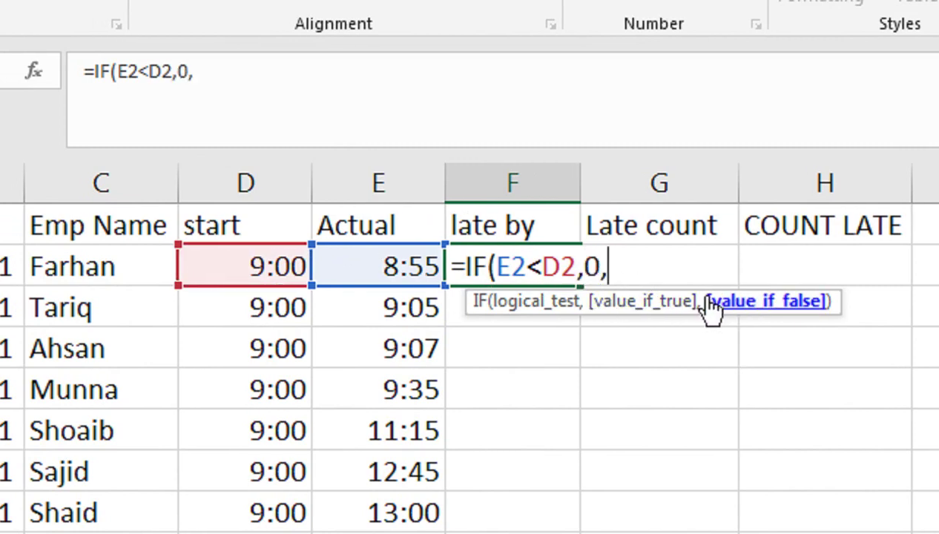
click(366, 261)
text(-)
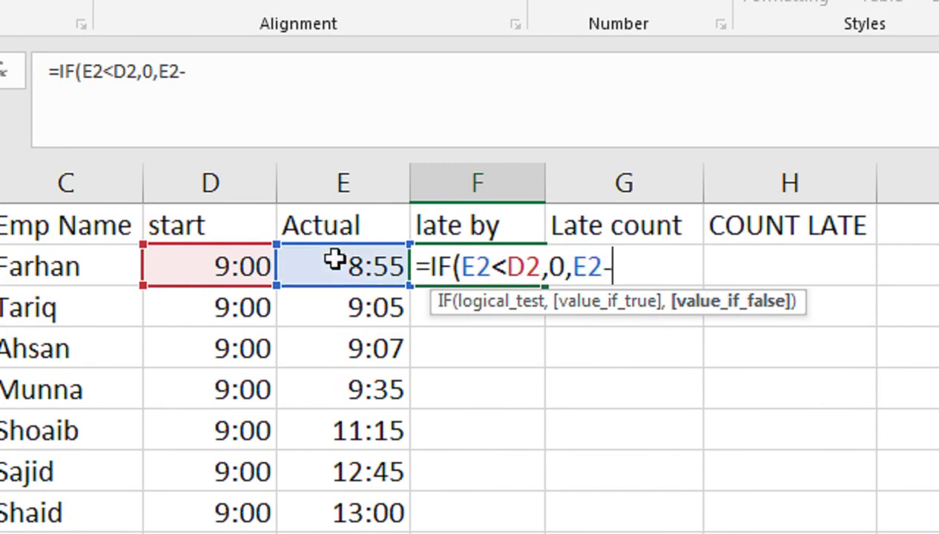
click(246, 272)
key(Return)
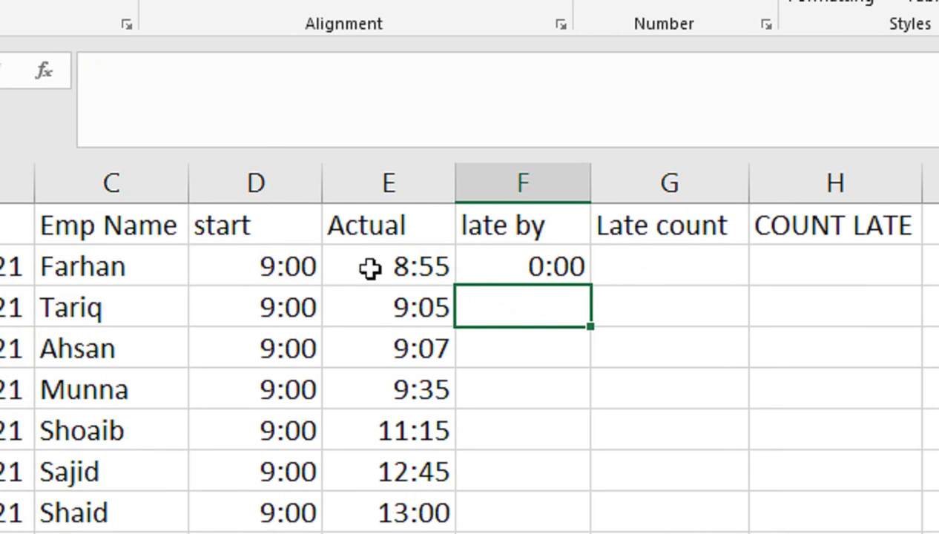
click(513, 268)
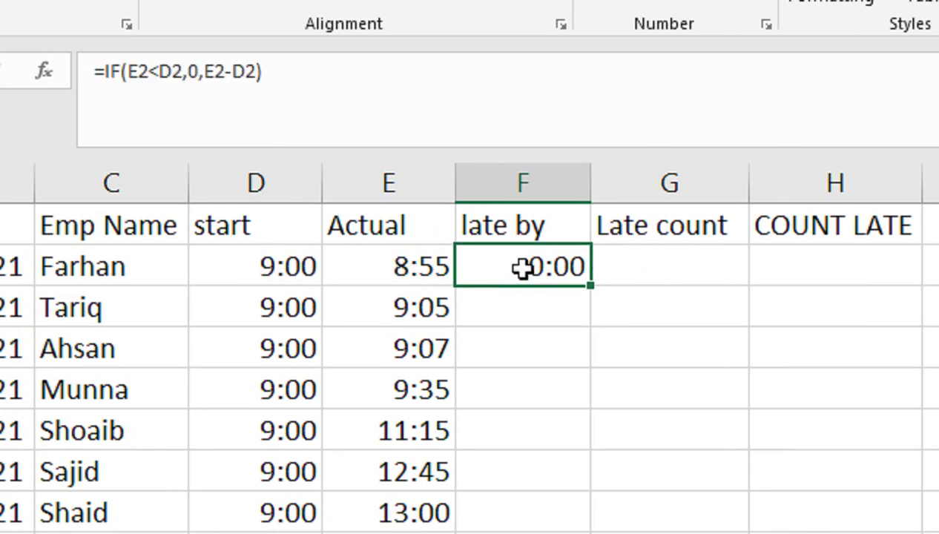
double_click(591, 283)
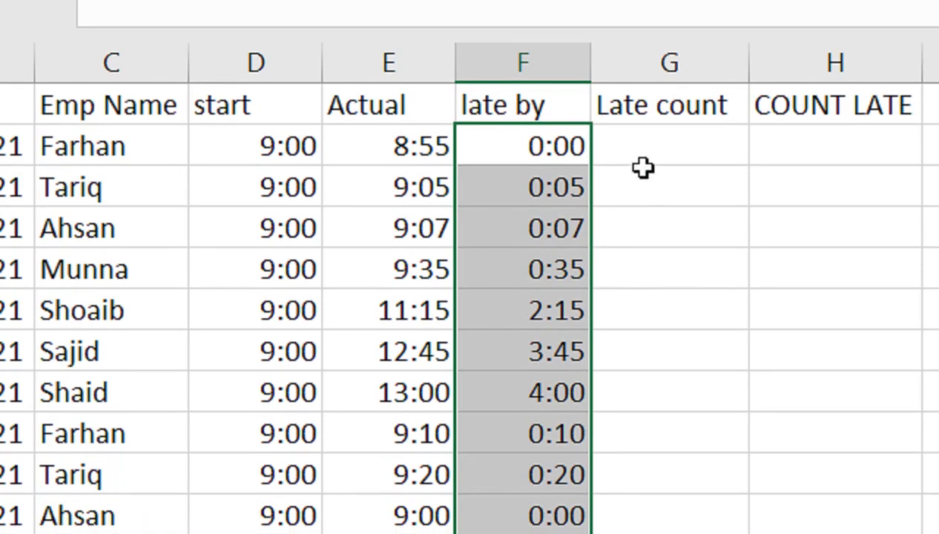
- Begin G2's IF formula comparing F2 against a VALUE("0,15") threshold
click(642, 152)
text(=i)
key(Tab)
key(Left)
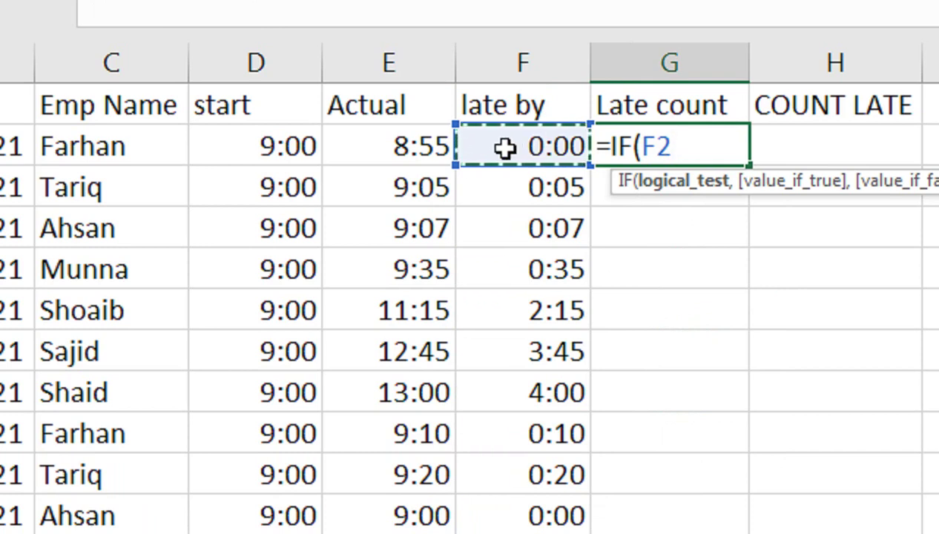
text(<v)
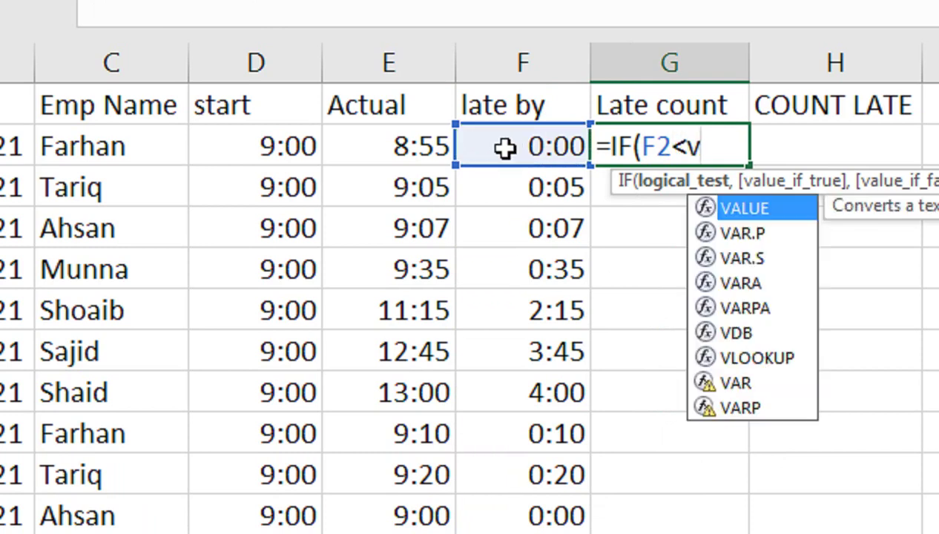
text(l)
key(BackSpace)
text(al)
key(Tab)
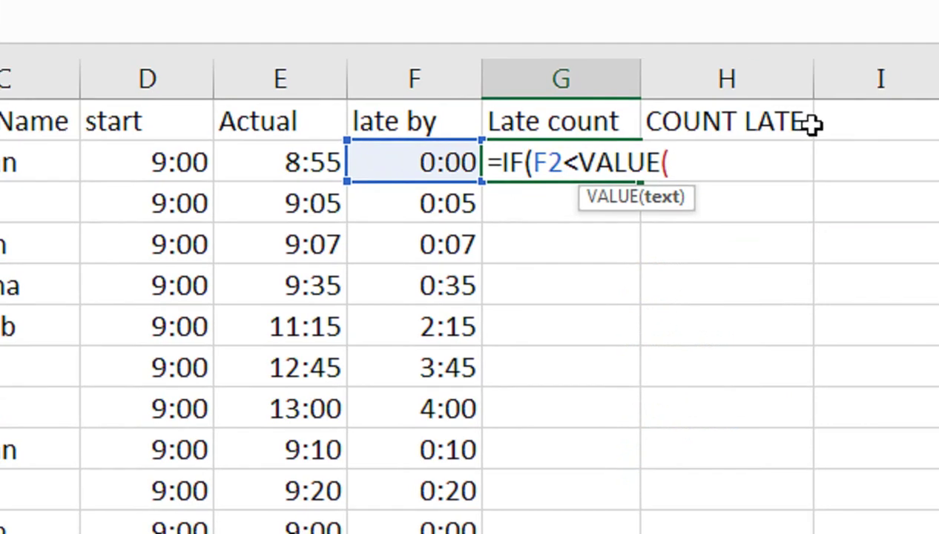
text("0)
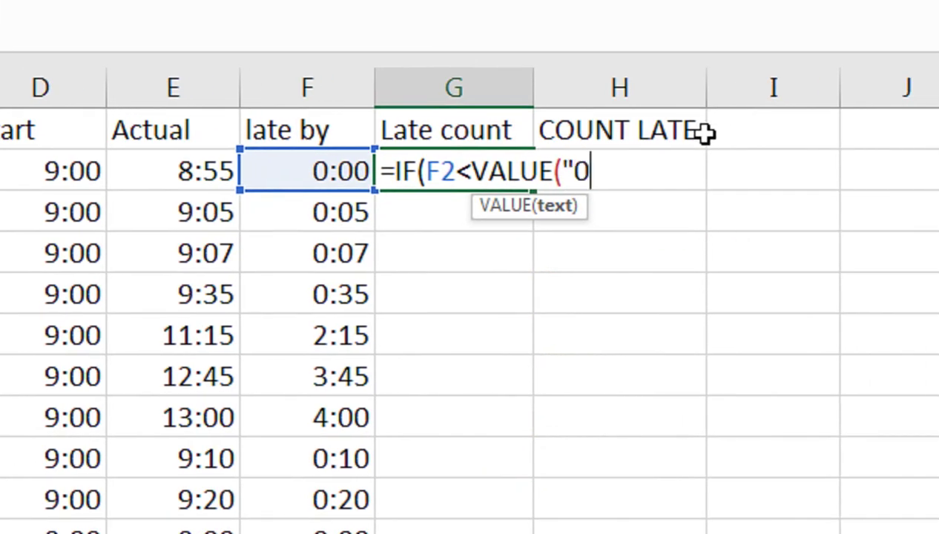
text(,05)
key(BackSpace)
key(BackSpace)
text(15)
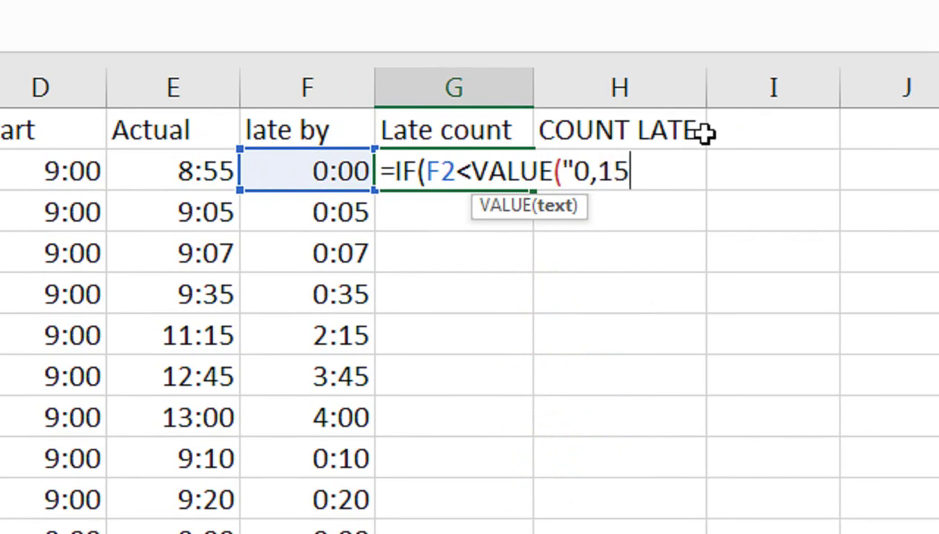
text("))
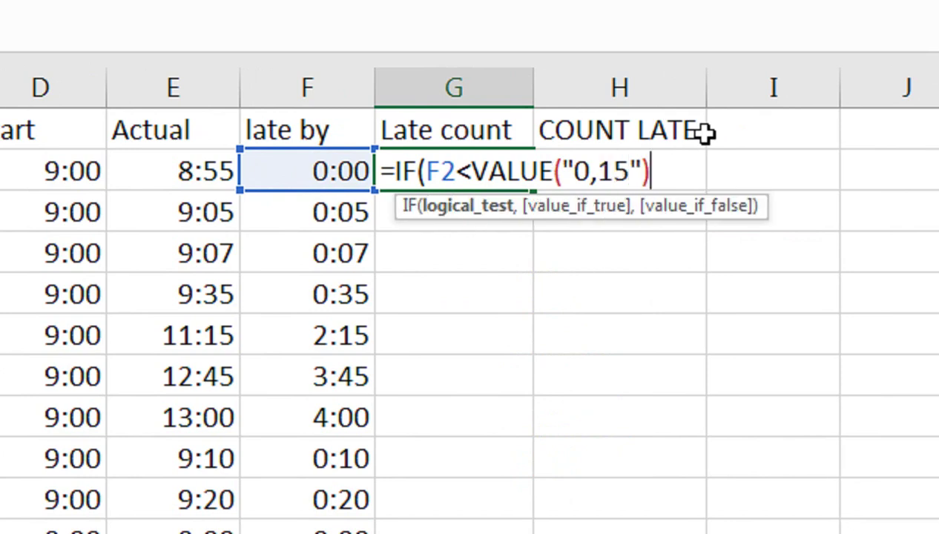
text(,)
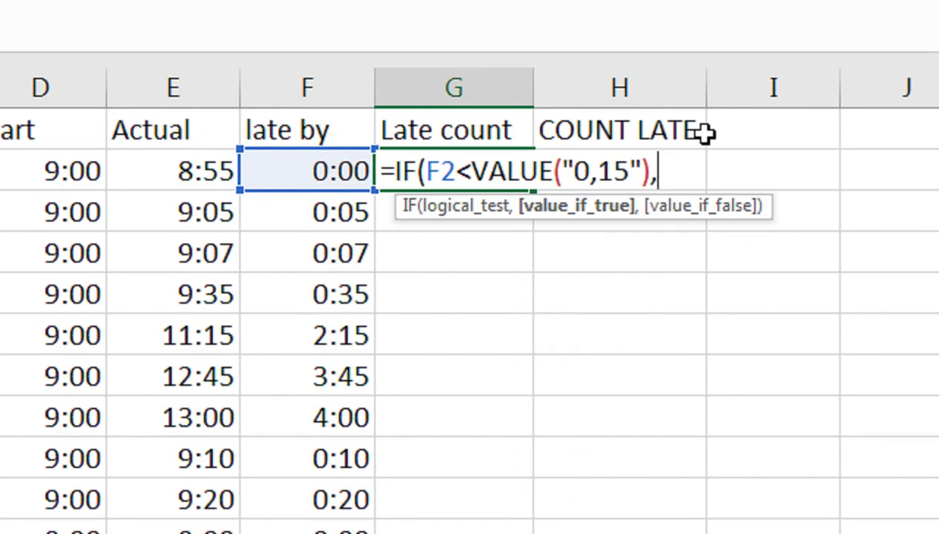
text(n)
- Finish the formula with "No Late" and "Late Time" labels and enter it in G2
key(BackSpace)
text("No Late)
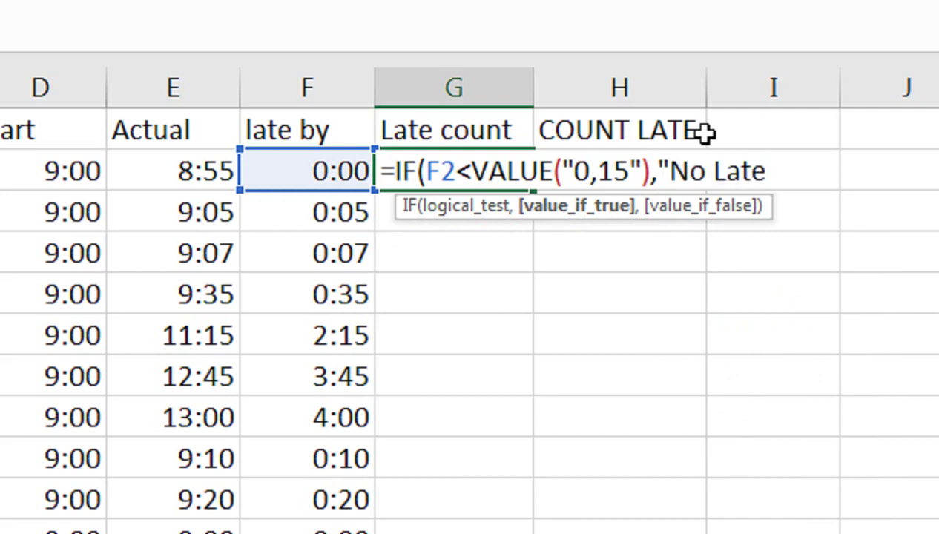
text(")
text(,)
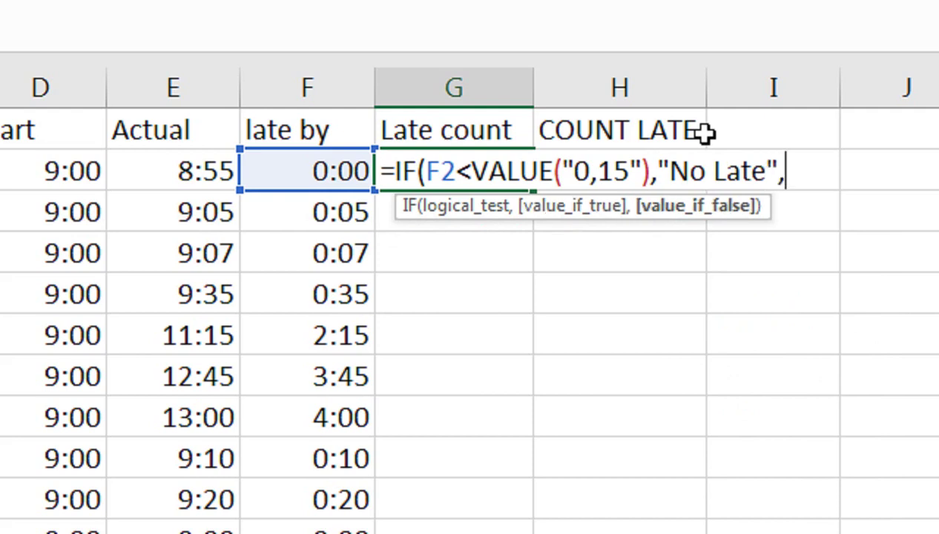
text("Late Time)
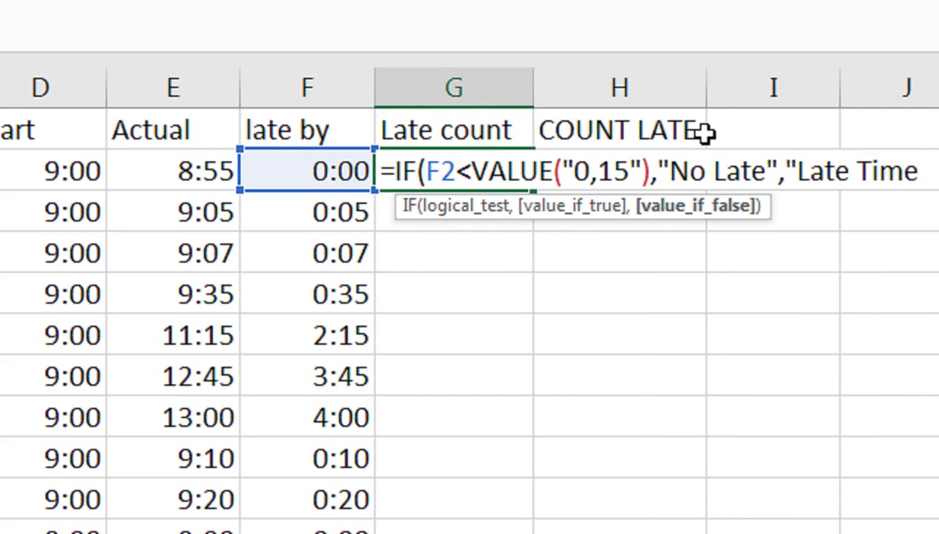
text("))
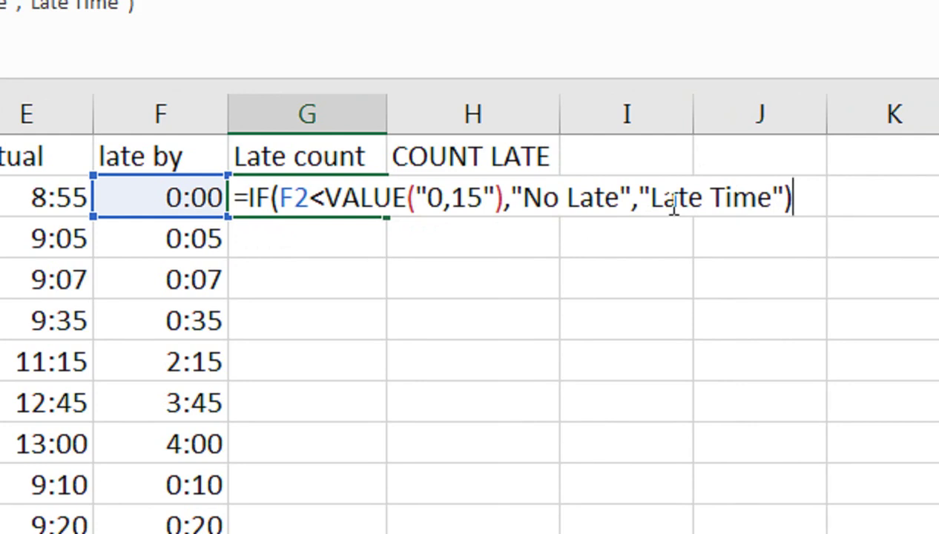
key(Return)
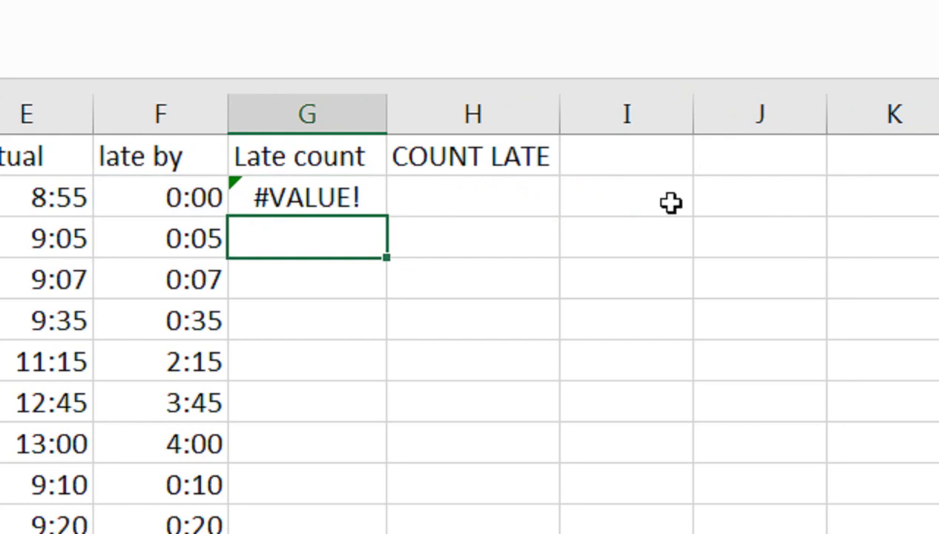
key(Up)
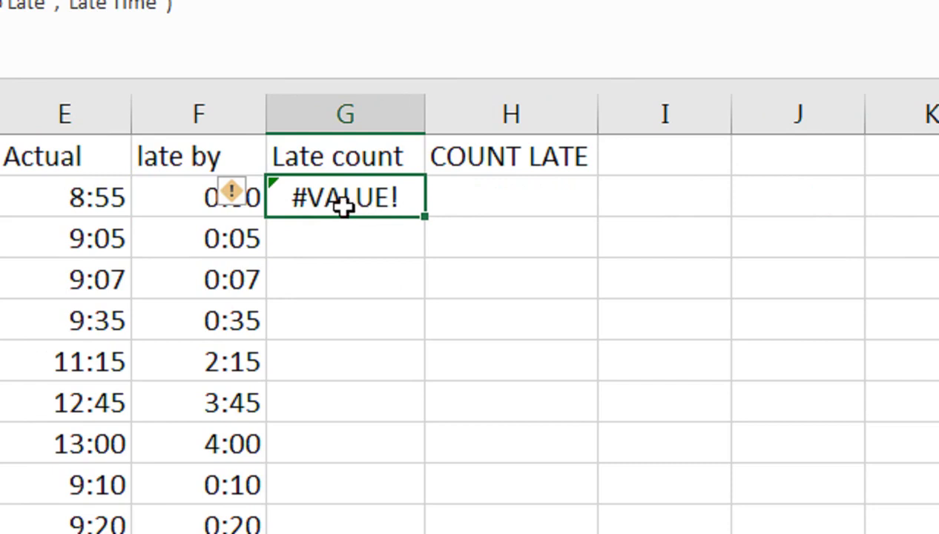
- Correct G2's threshold from "0,15" to "0:15"
double_click(344, 208)
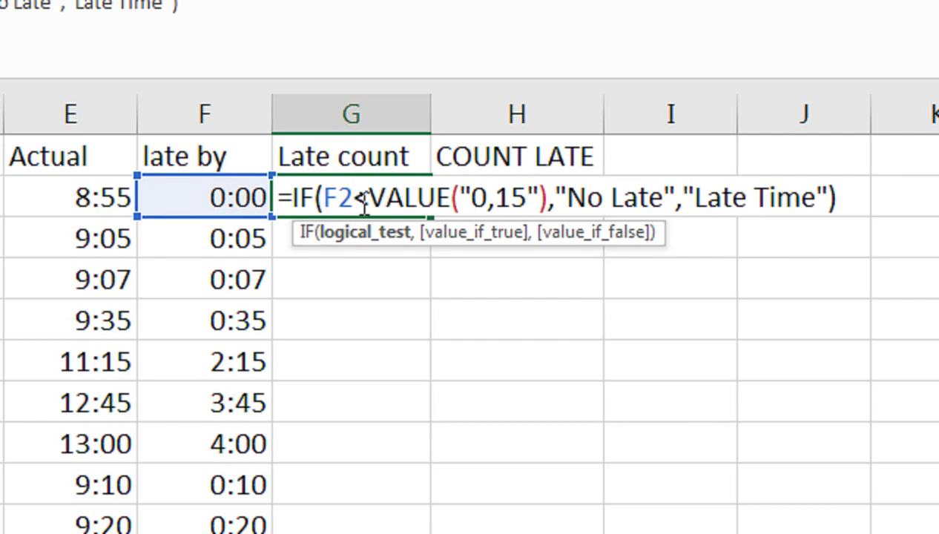
click(497, 198)
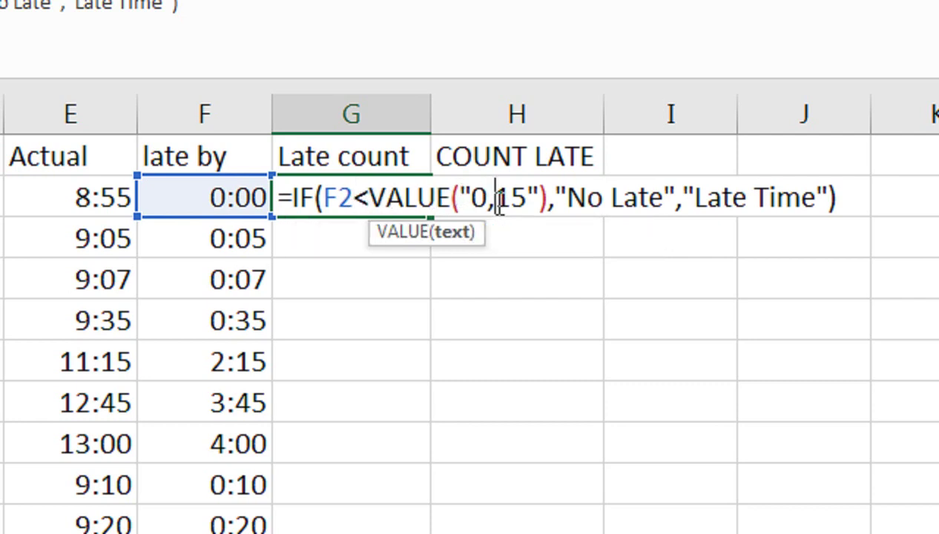
key(BackSpace)
text(:)
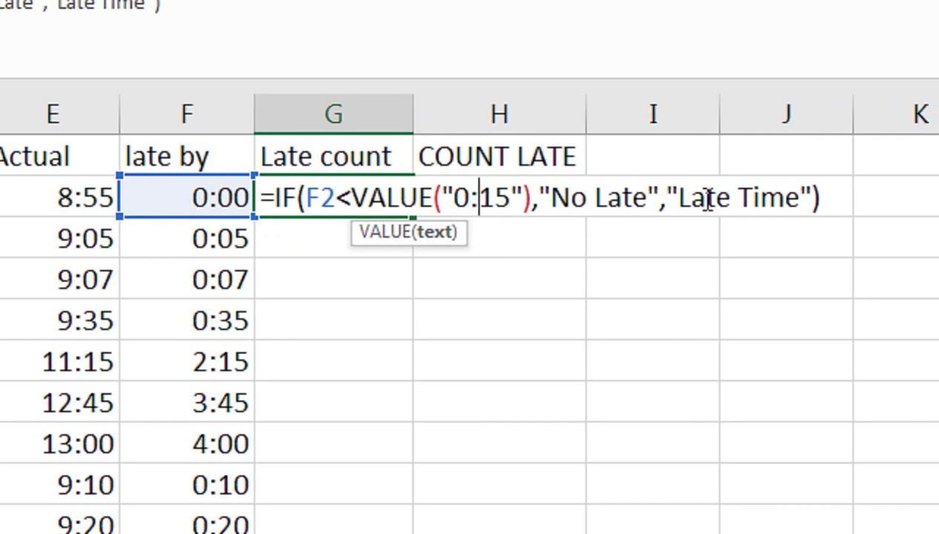
key(Return)
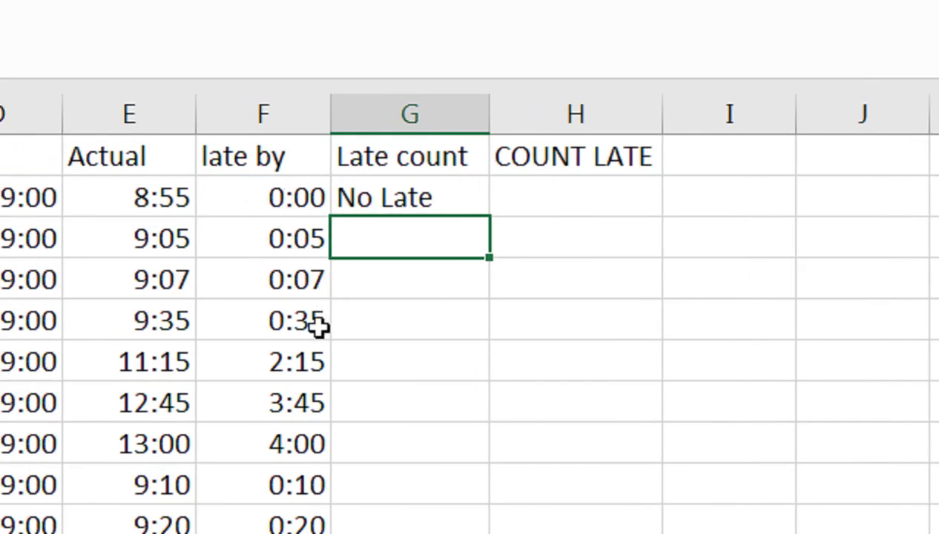
- Copy the corrected Late count formula down every employee row
click(434, 196)
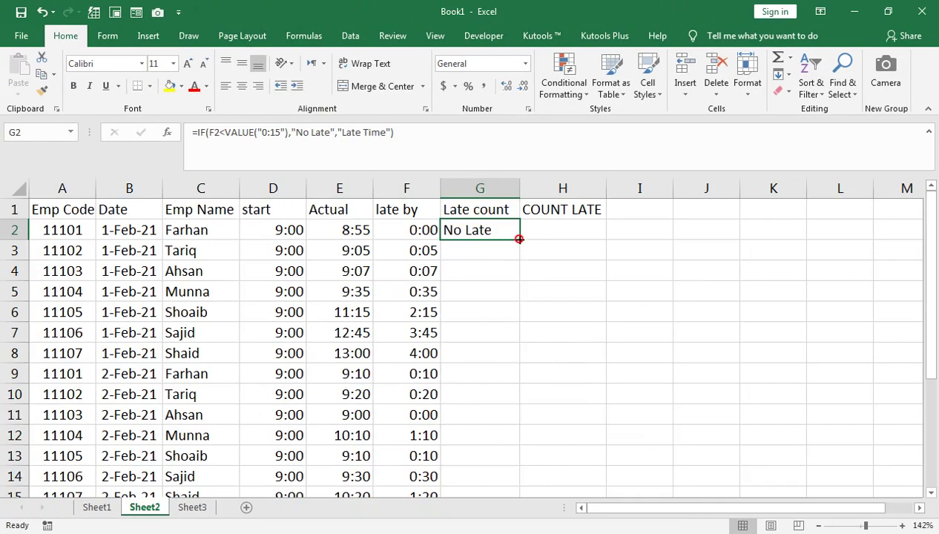
double_click(490, 216)
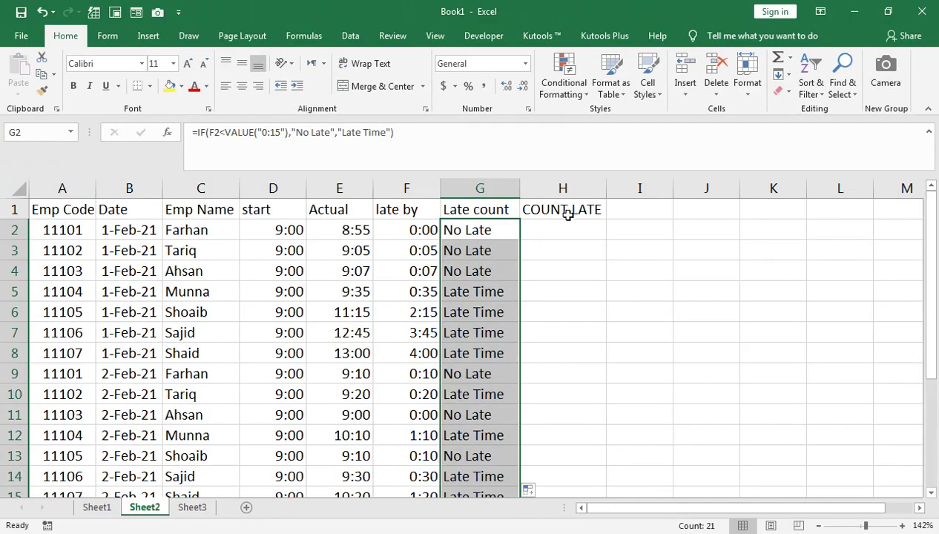
click(567, 215)
- Drag the COUNT LATE heading cell from H1 across to J1
drag(571, 219, 709, 215)
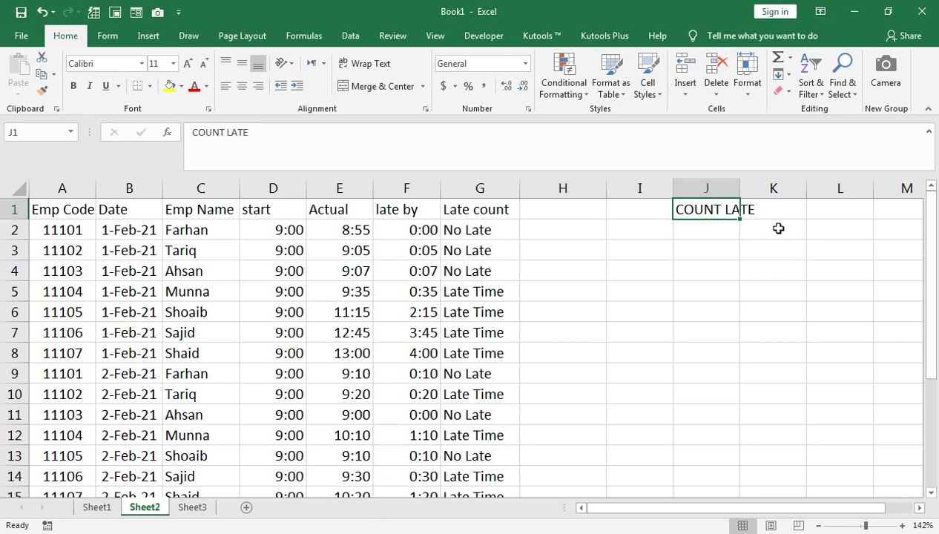
- Change J1 to COUNT LATE > 15 MINUTE and autofit column J to the heading
double_click(740, 186)
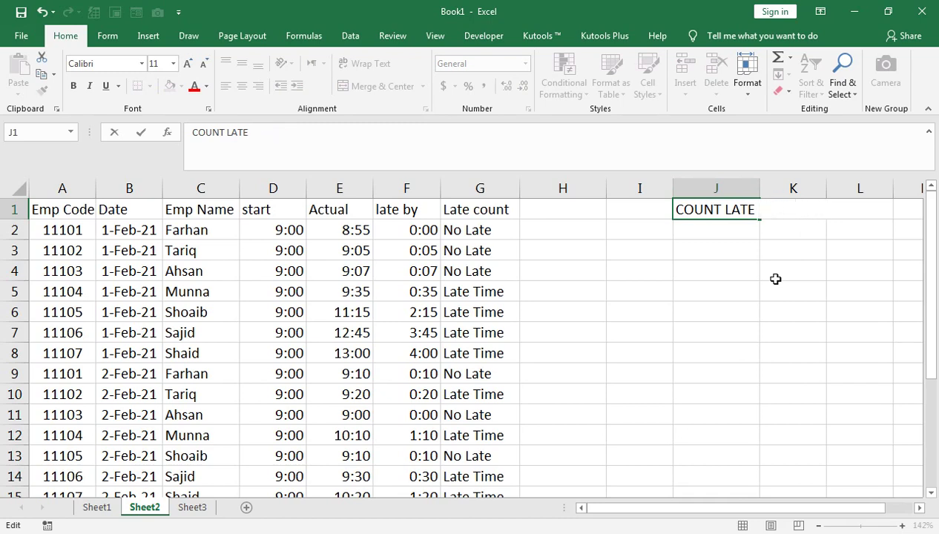
text(> 15)
key(Return)
key(Up)
key(F2)
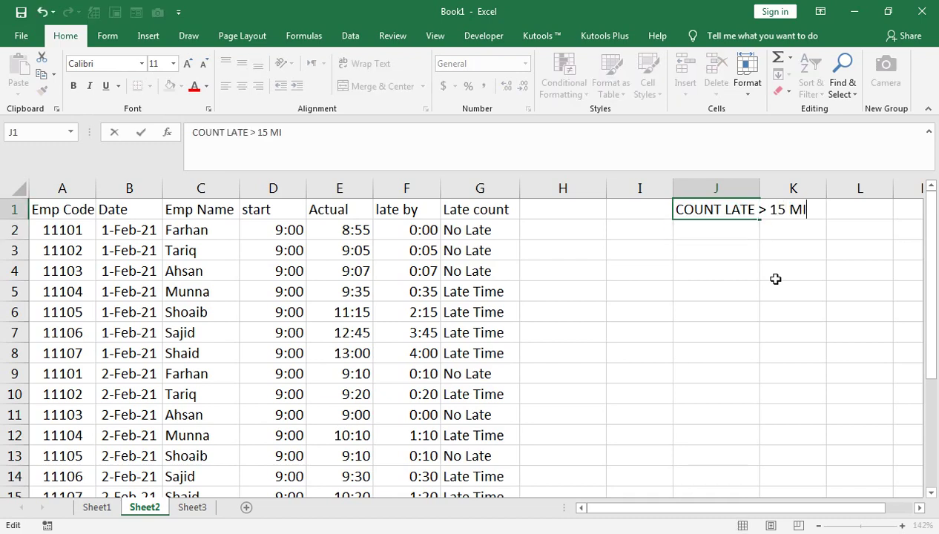
key(Return)
key(Up)
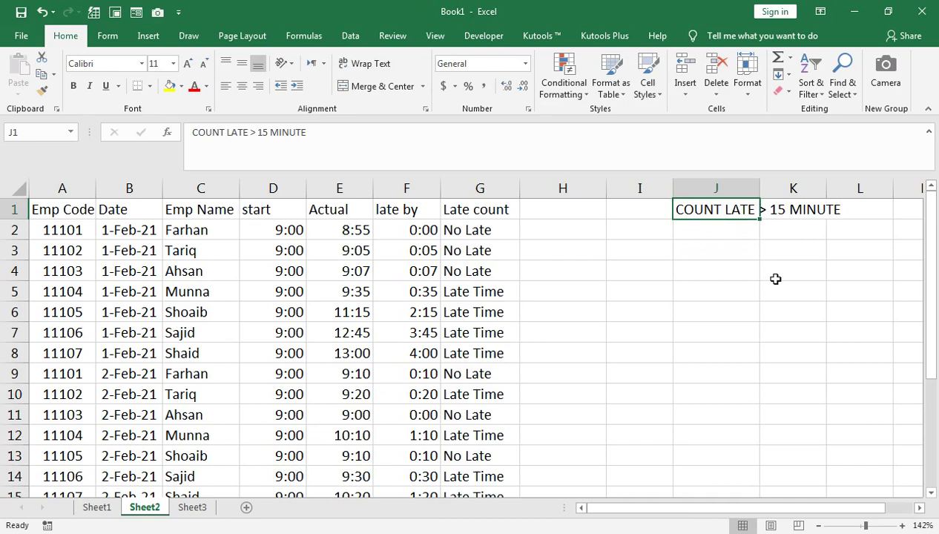
key(shift+Right)
double_click(763, 193)
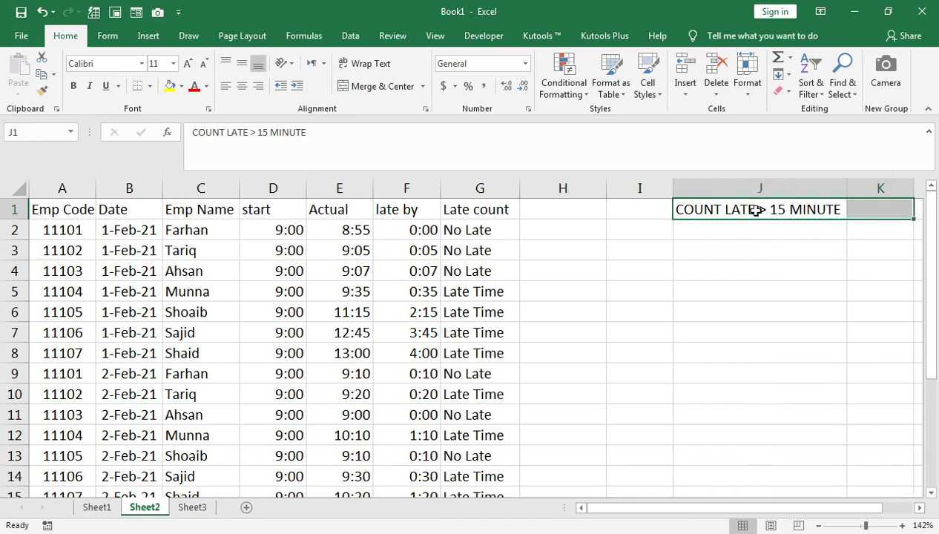
click(756, 211)
click(641, 215)
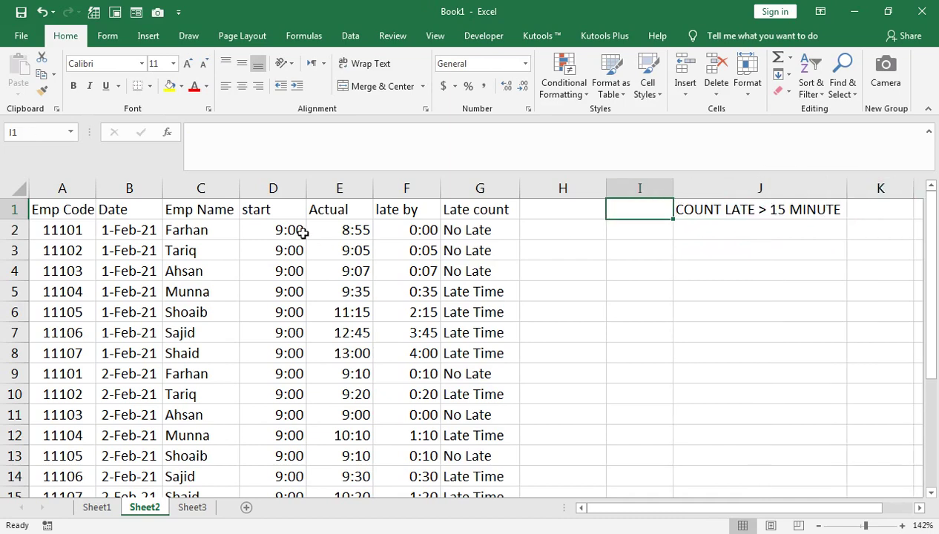
- Copy the seven employee names from C2:C8 into I2:I8
drag(194, 232, 187, 332)
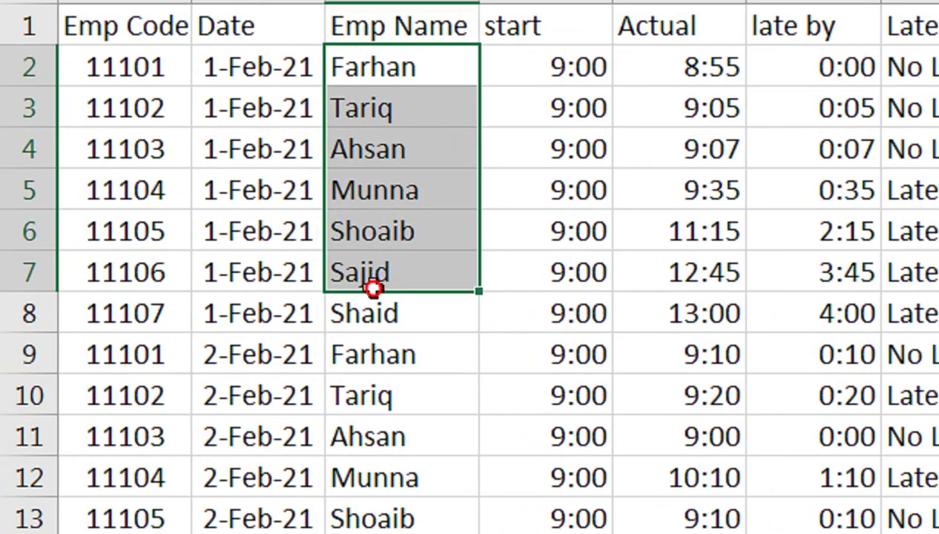
drag(187, 333, 183, 350)
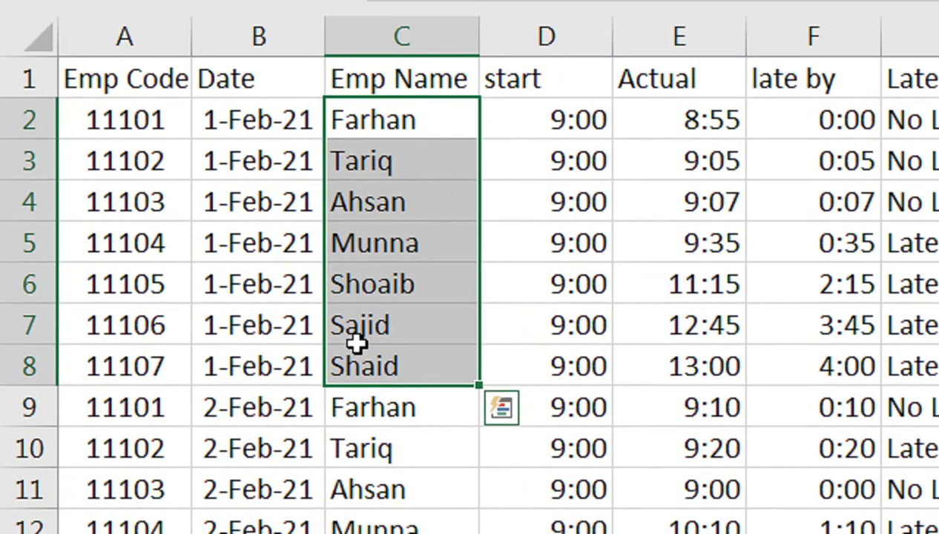
key(ctrl+c)
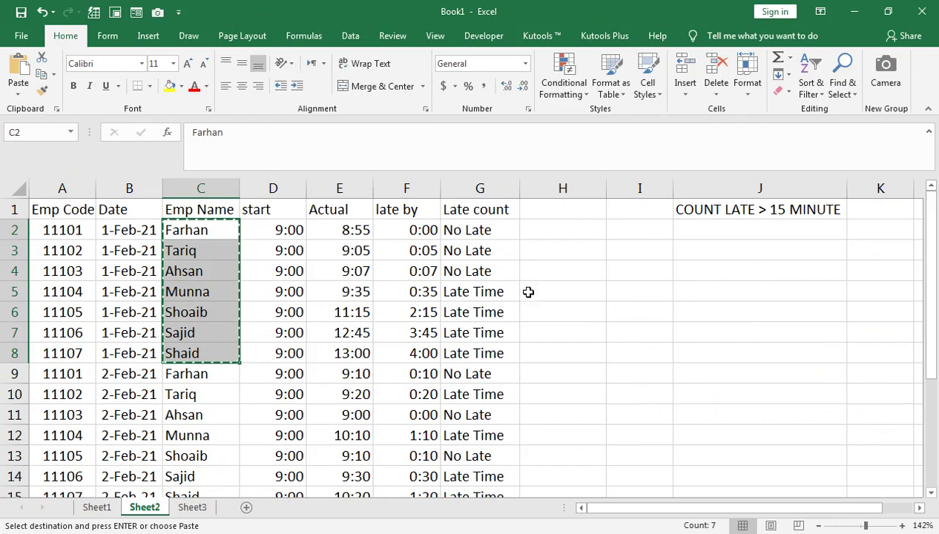
click(624, 207)
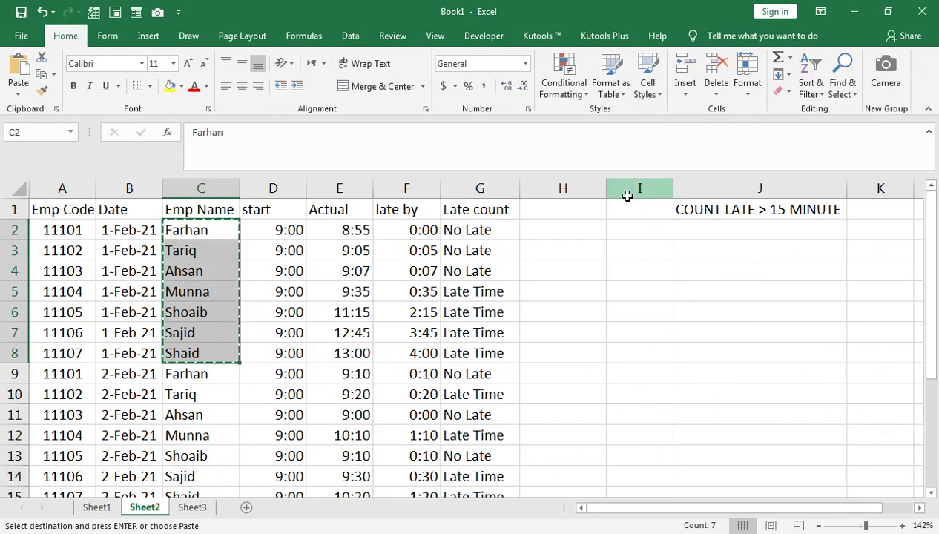
click(633, 230)
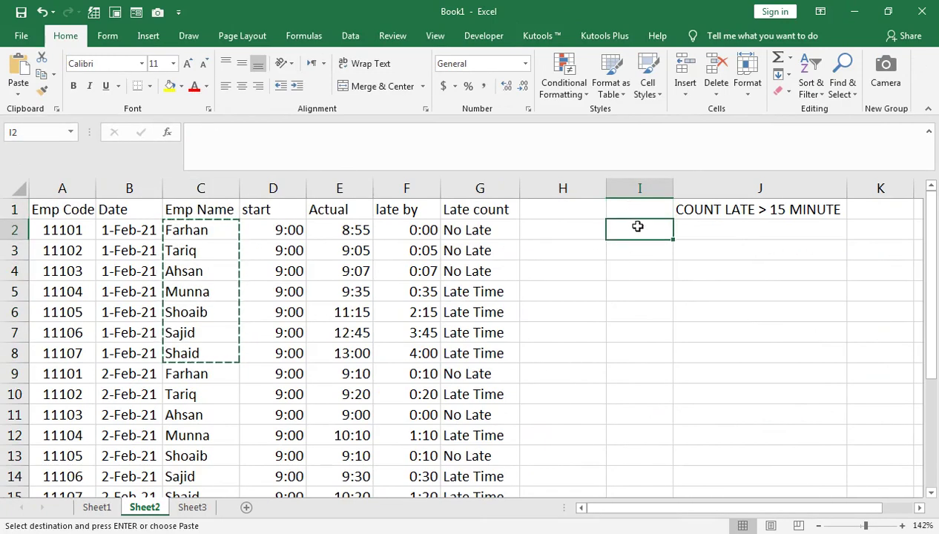
key(ctrl+v)
- Head column I with Emp Name and autofit its width
click(639, 209)
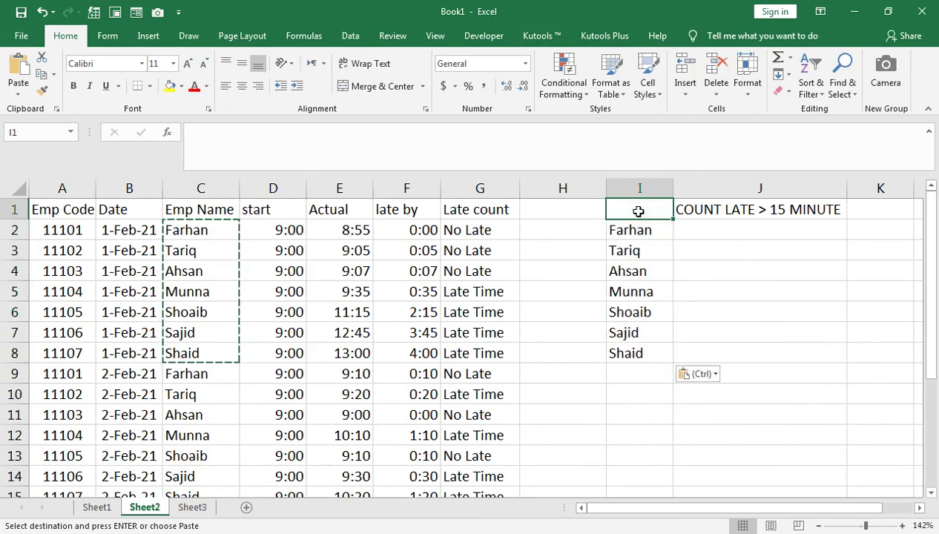
text(eM)
key(BackSpace)
key(BackSpace)
text(Emp)
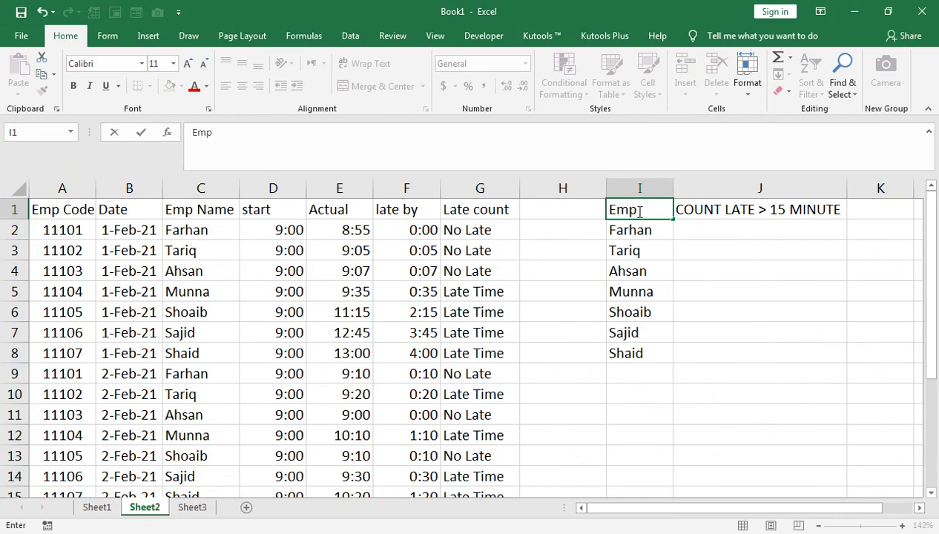
text( Name)
key(Return)
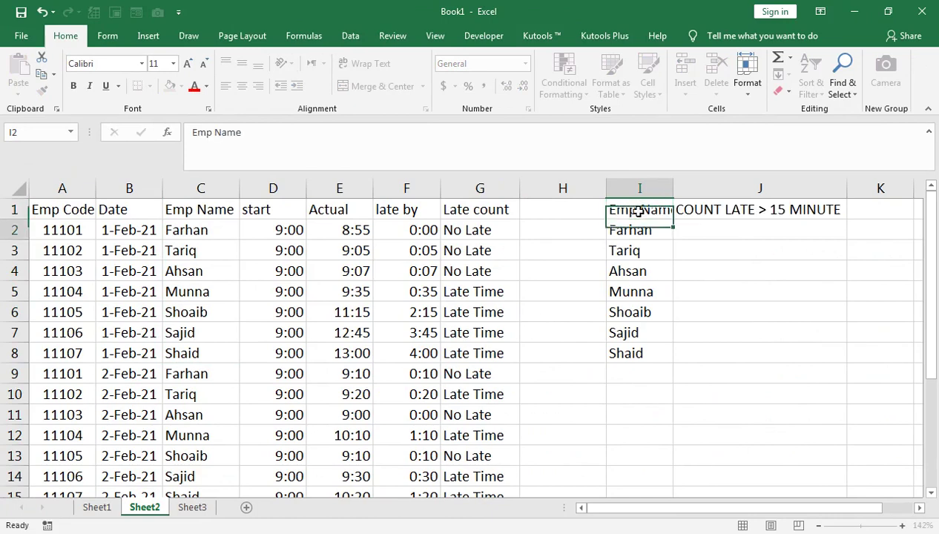
double_click(674, 191)
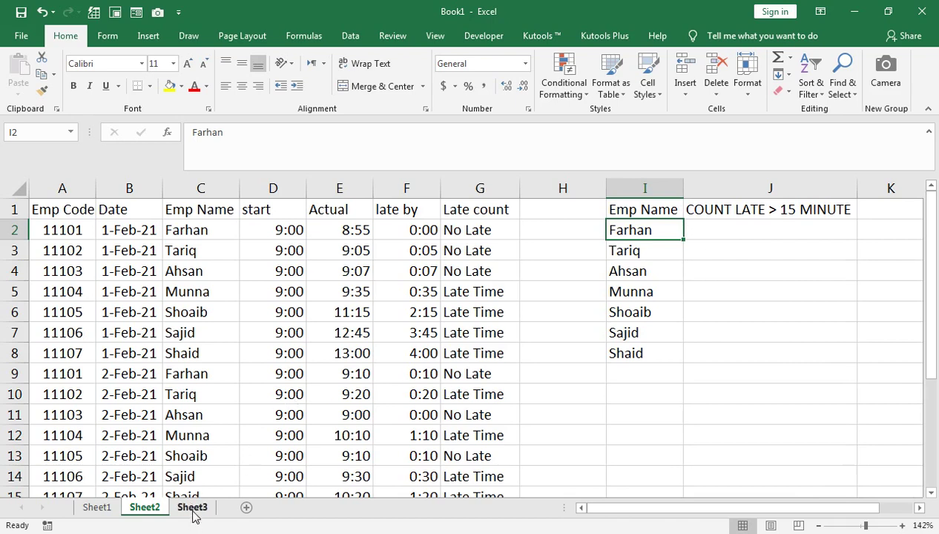
click(753, 231)
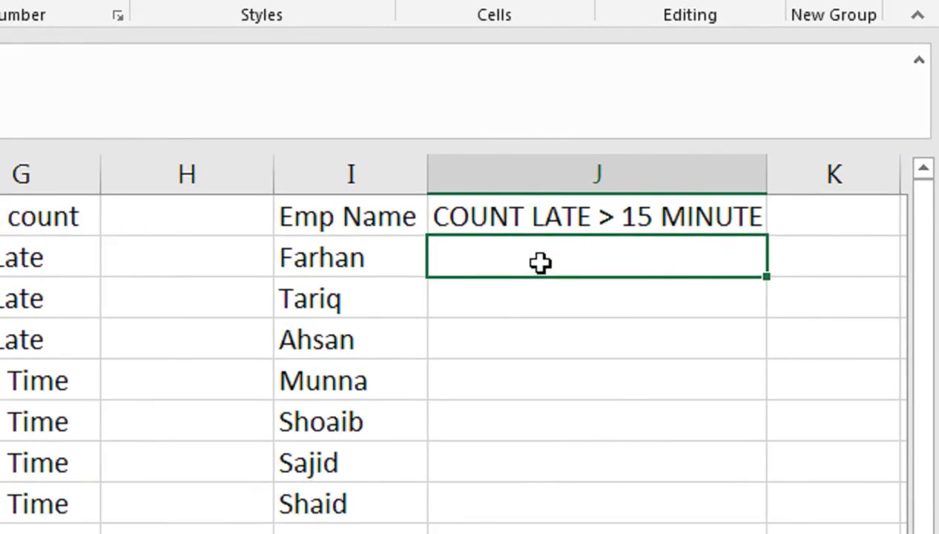
- In J2, enter =COUNTIFS(C:C,I2,F:F,">00:15:00") to count the I2 employee's late-by times over 15 minutes
text(=counti)
key(Down)
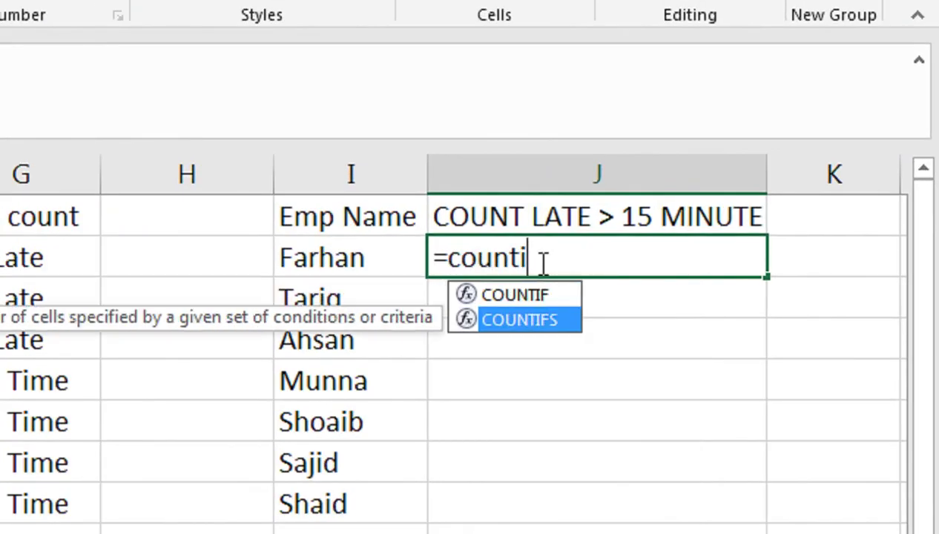
key(Tab)
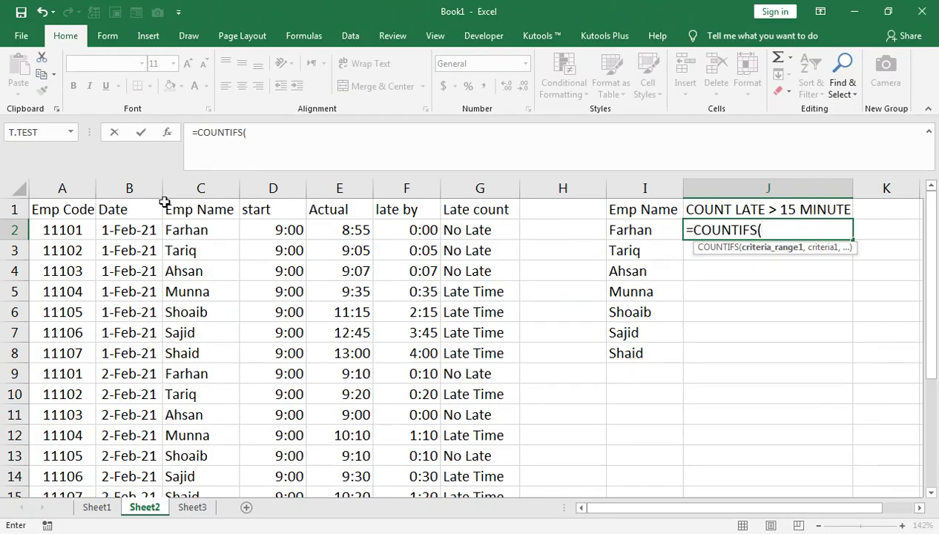
click(191, 189)
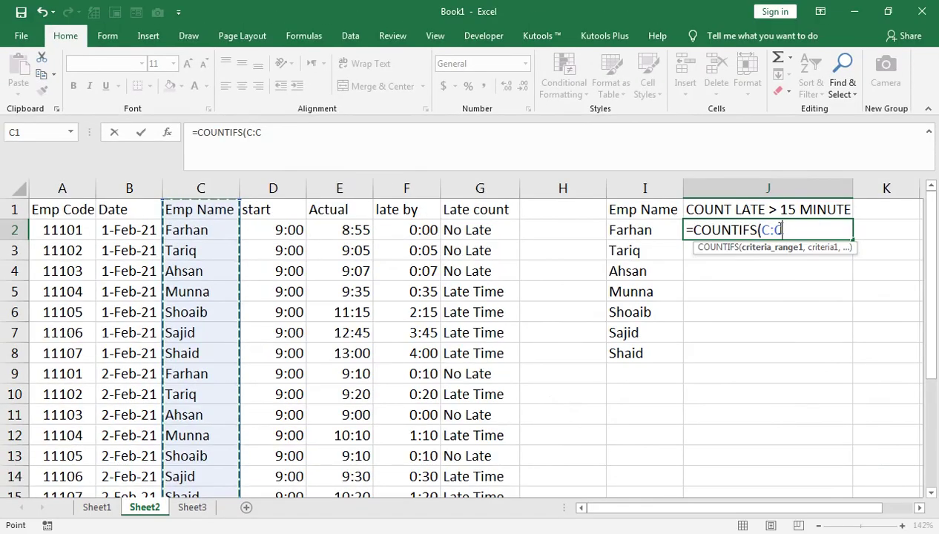
text(,)
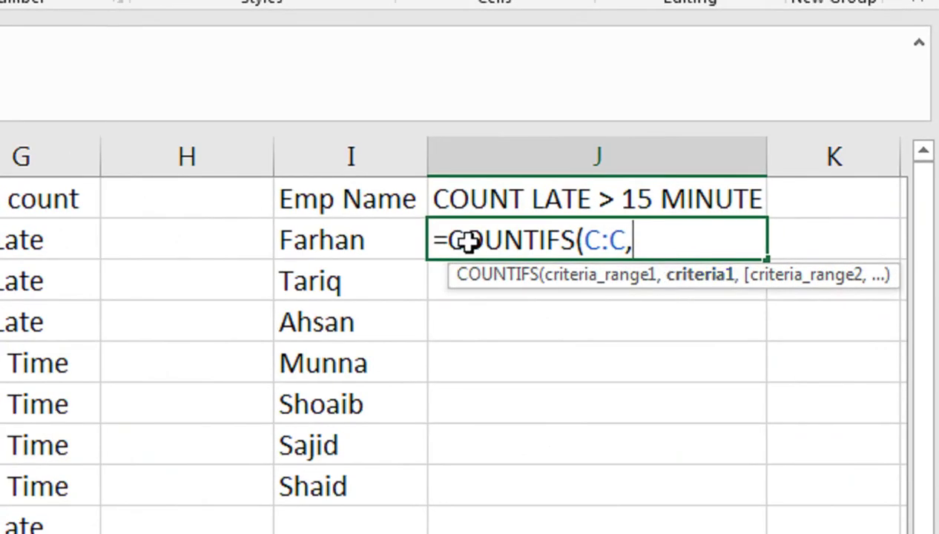
click(625, 230)
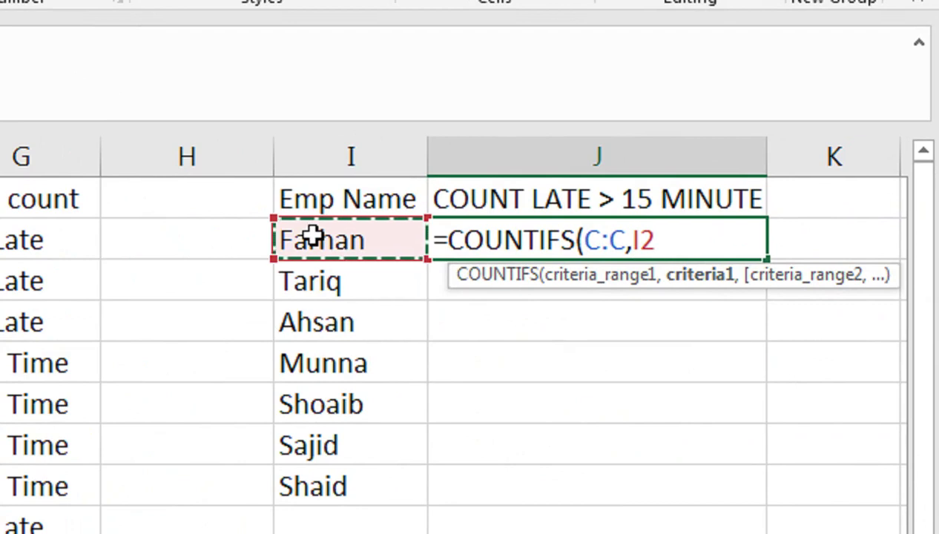
text(,)
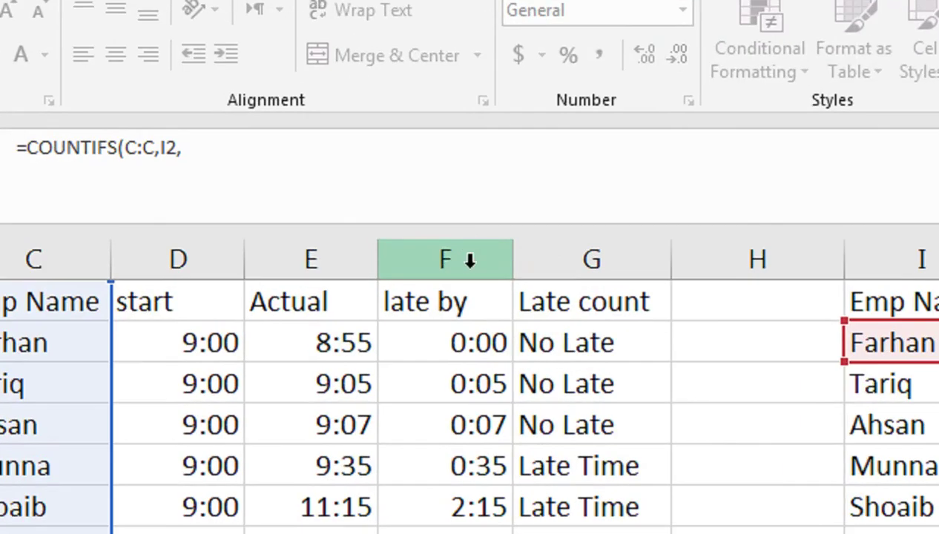
click(472, 254)
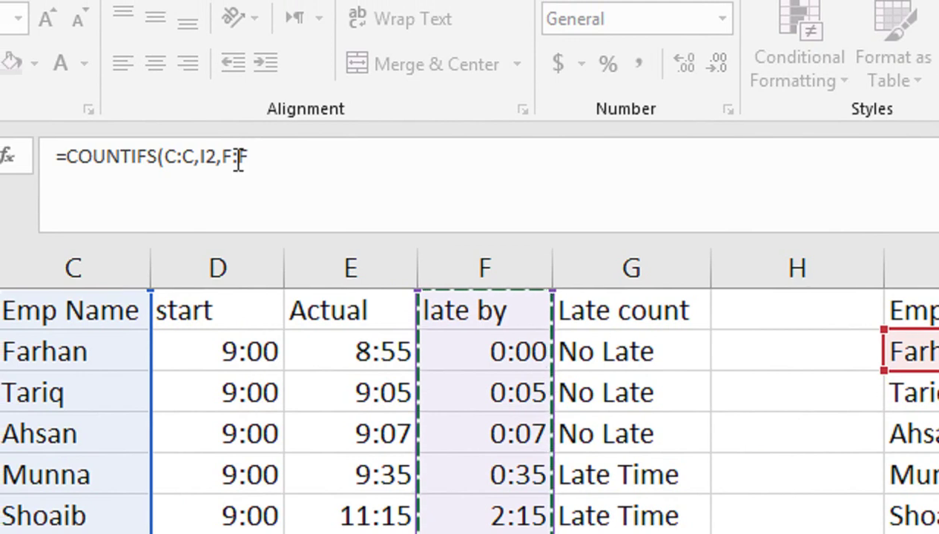
text(,)
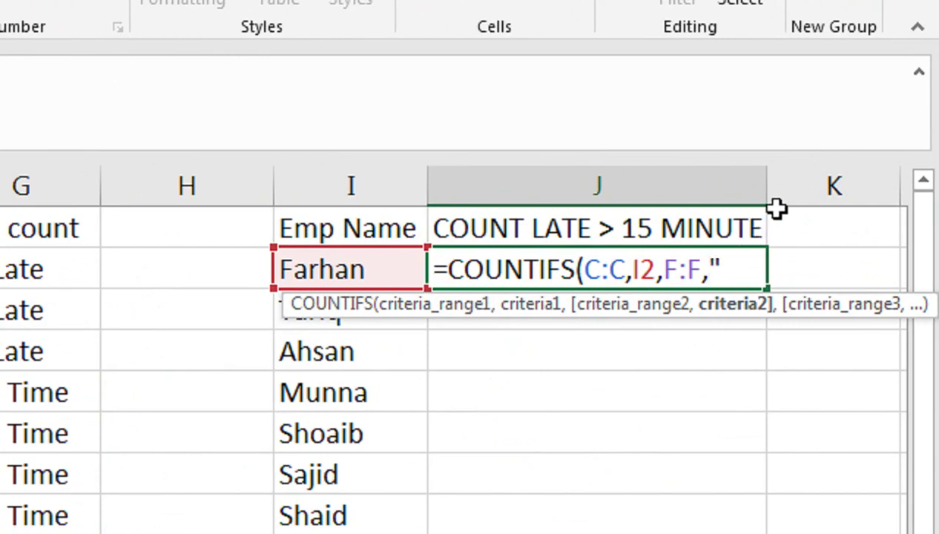
text(>)
text(00:)
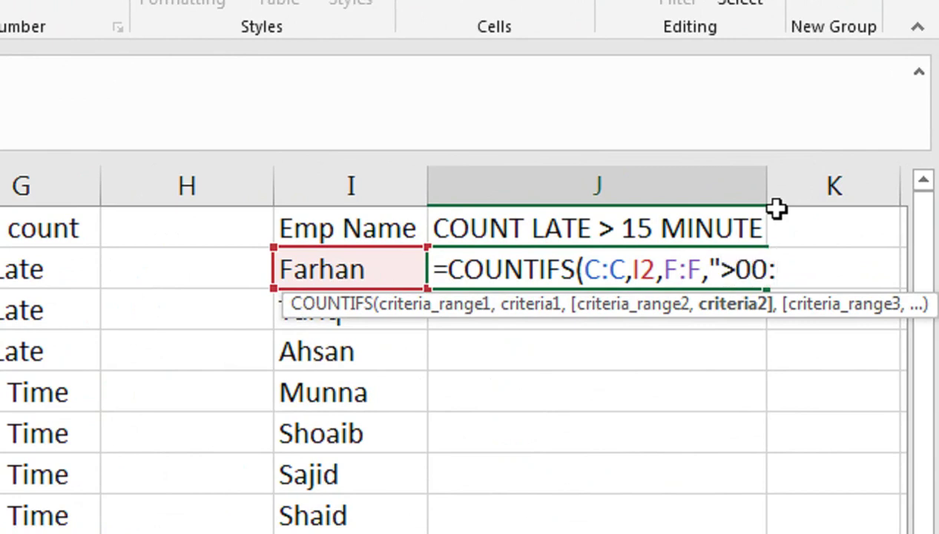
text(15:)
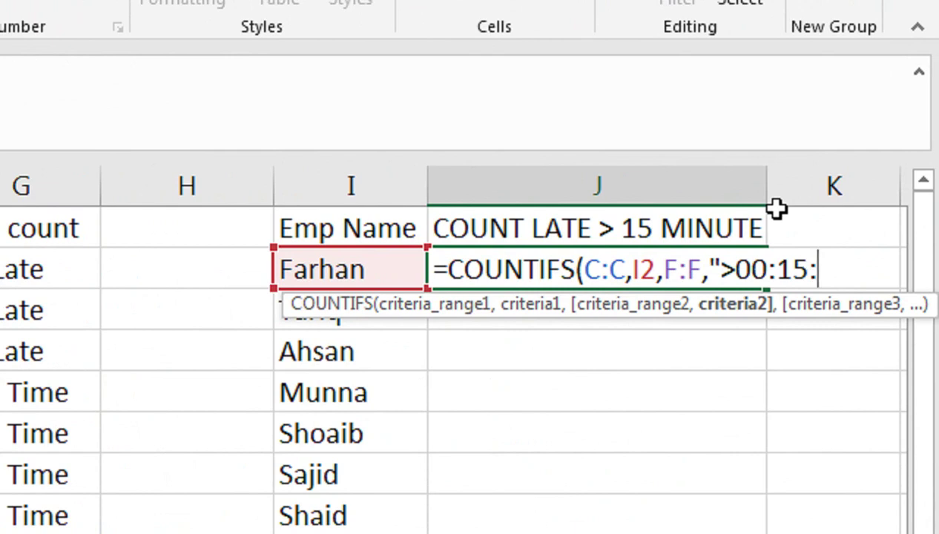
text(00")
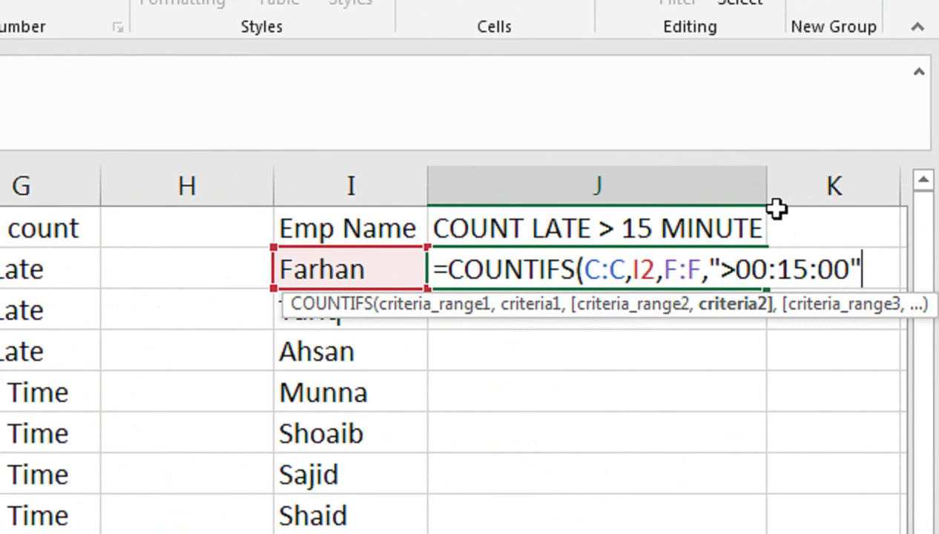
text())
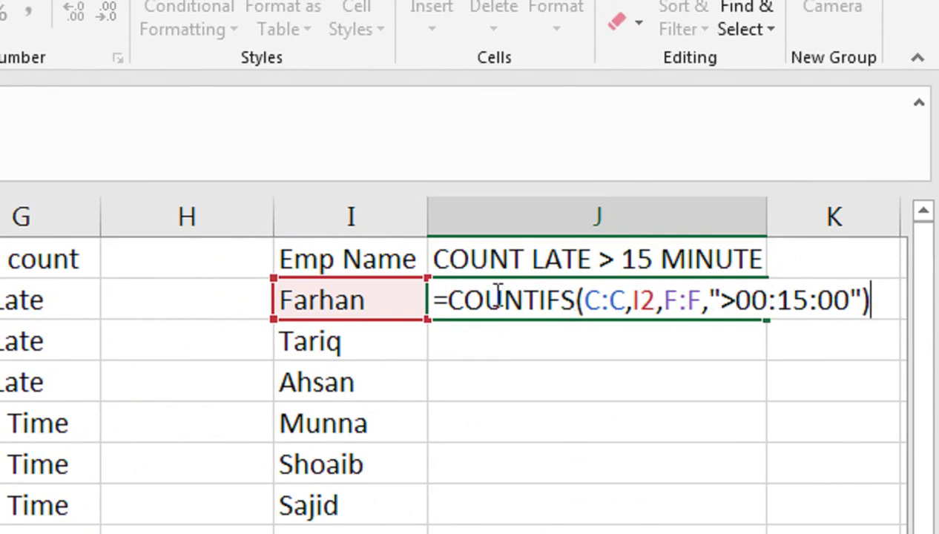
key(Return)
click(360, 302)
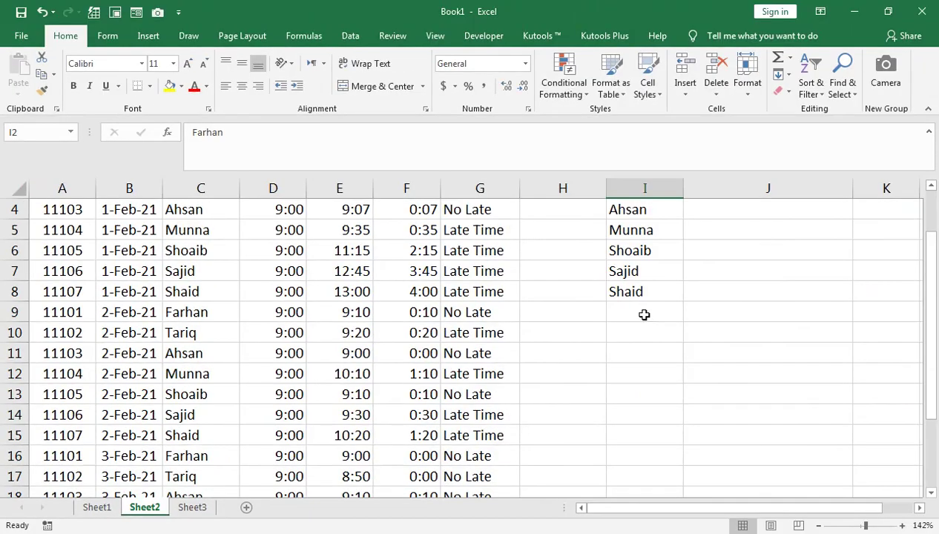
- Fill J2's COUNTIFS formula down to J8, giving counts 0, 1, 0, 3, 1, 3 and 3
scroll(808, 249, up, 1)
click(747, 222)
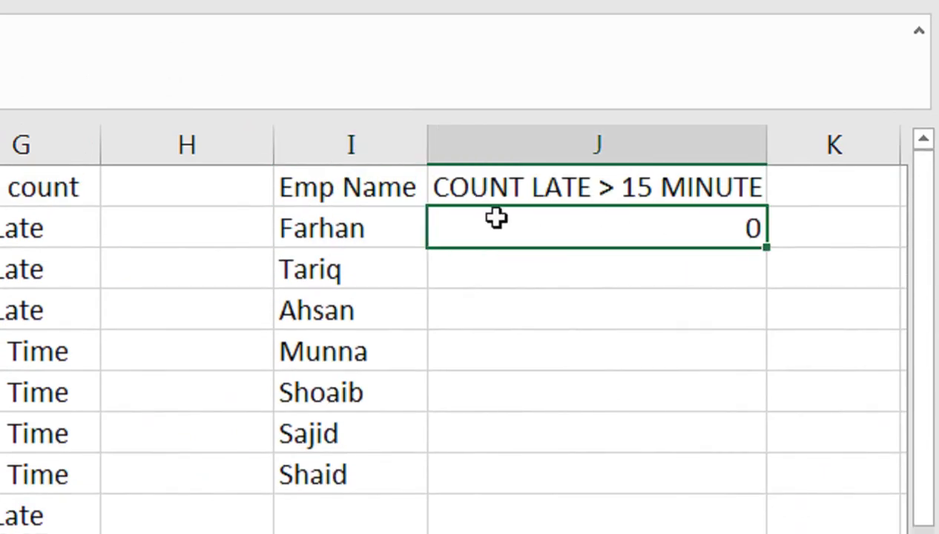
drag(769, 246, 750, 420)
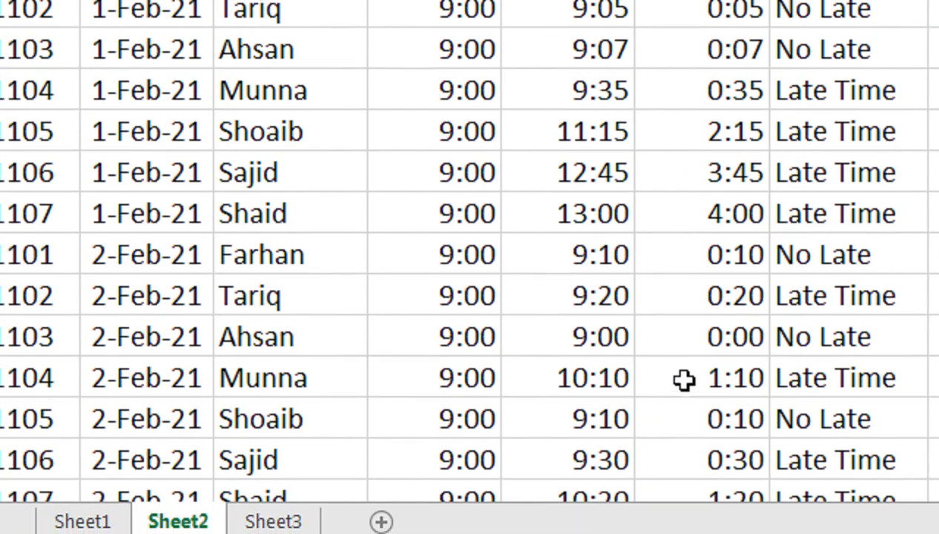
scroll(512, 400, down, 2)
scroll(504, 397, up, 2)
scroll(497, 397, down, 2)
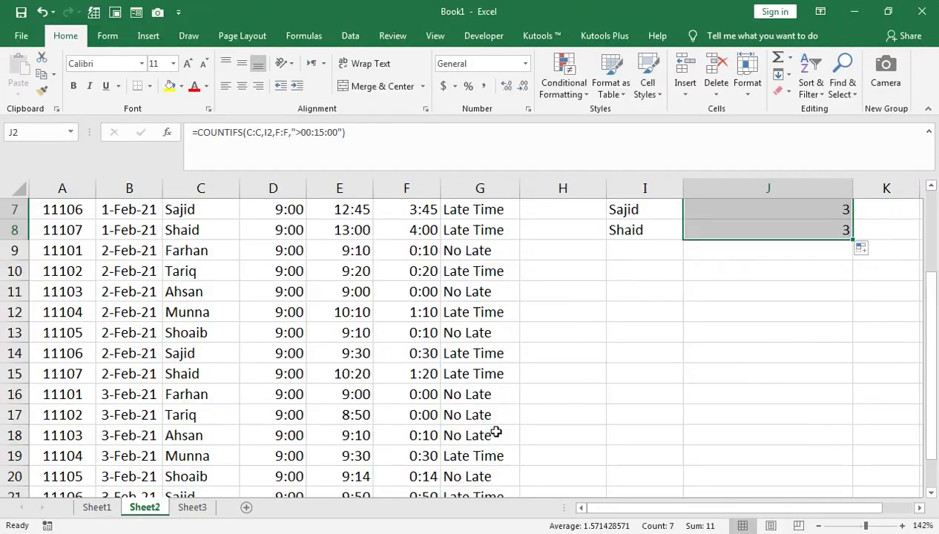
scroll(497, 430, up, 2)
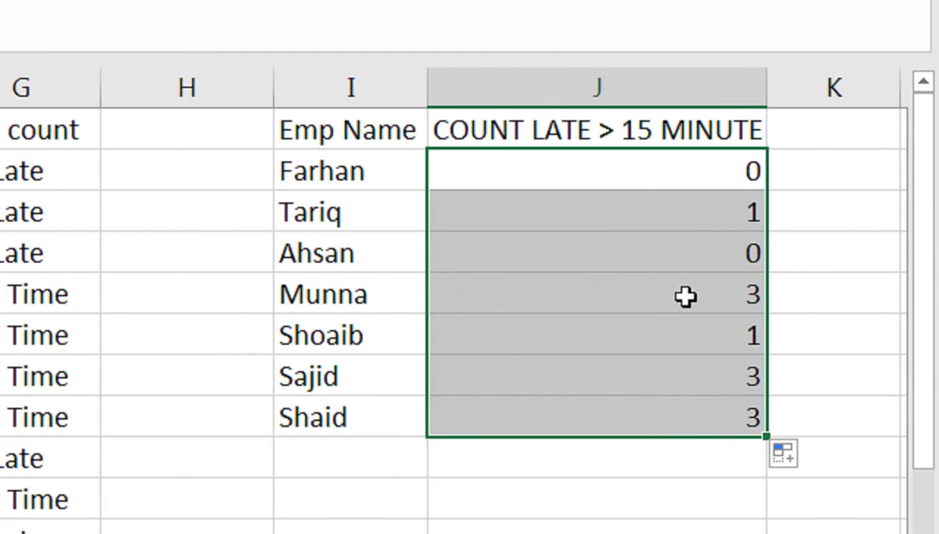
- Append /3 to J2's COUNTIFS formula so the late count is divided by three
click(605, 166)
double_click(605, 166)
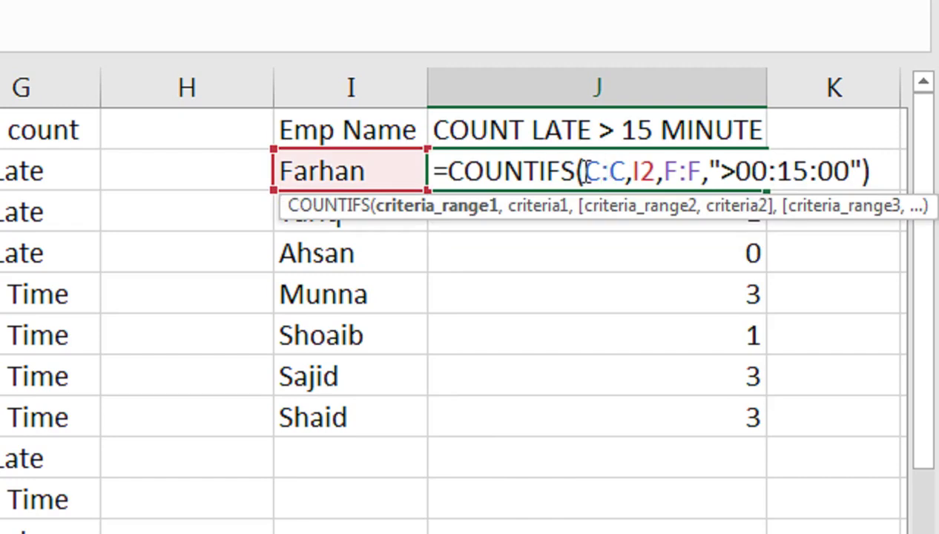
click(872, 172)
text(/3)
key(Return)
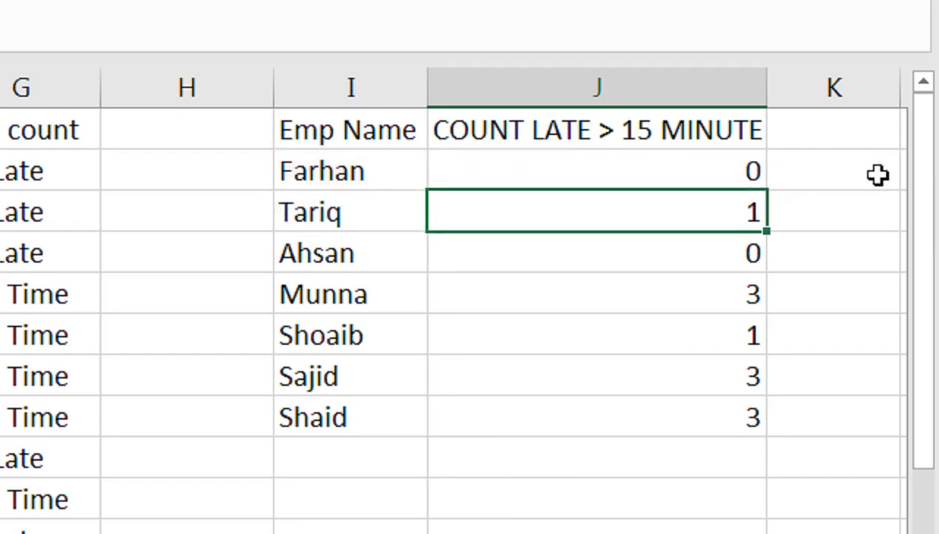
- Fill the divided formula down to J8, then undo that fill
click(709, 166)
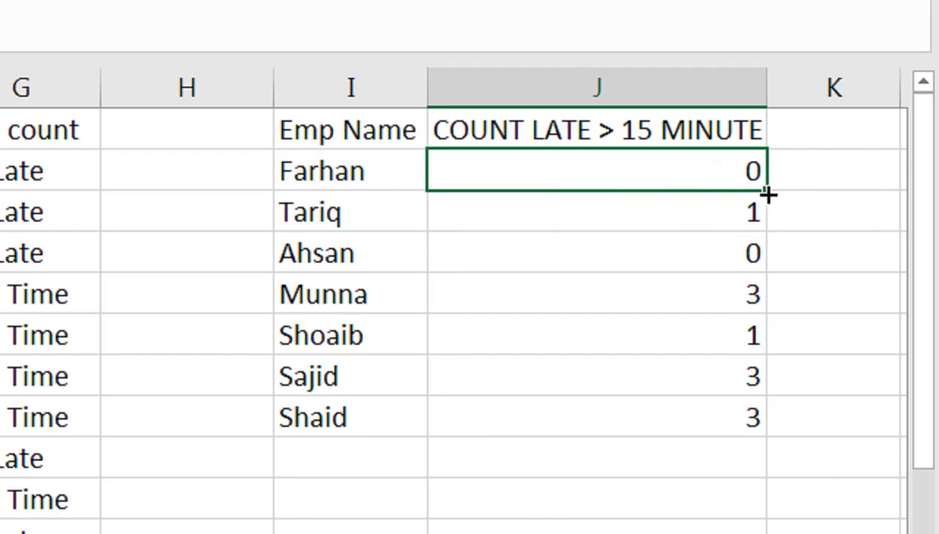
double_click(768, 192)
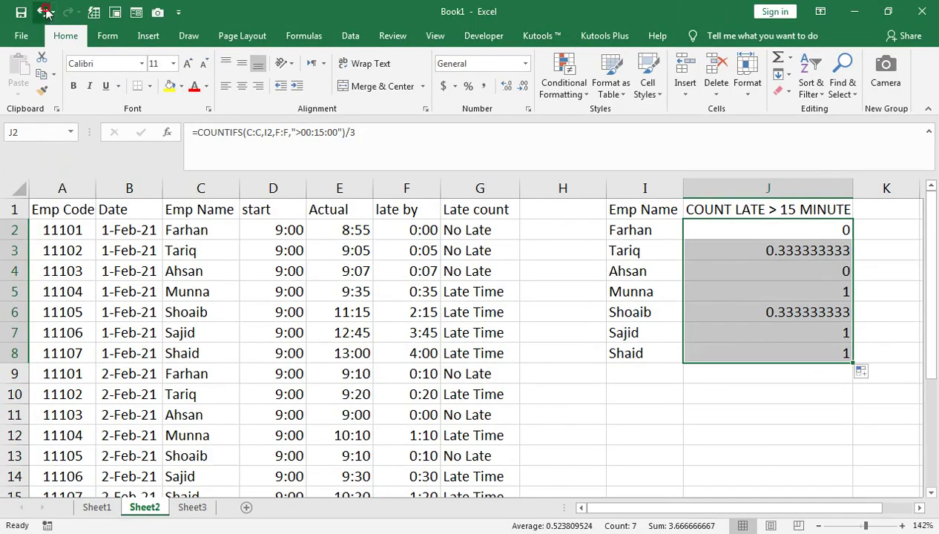
click(42, 12)
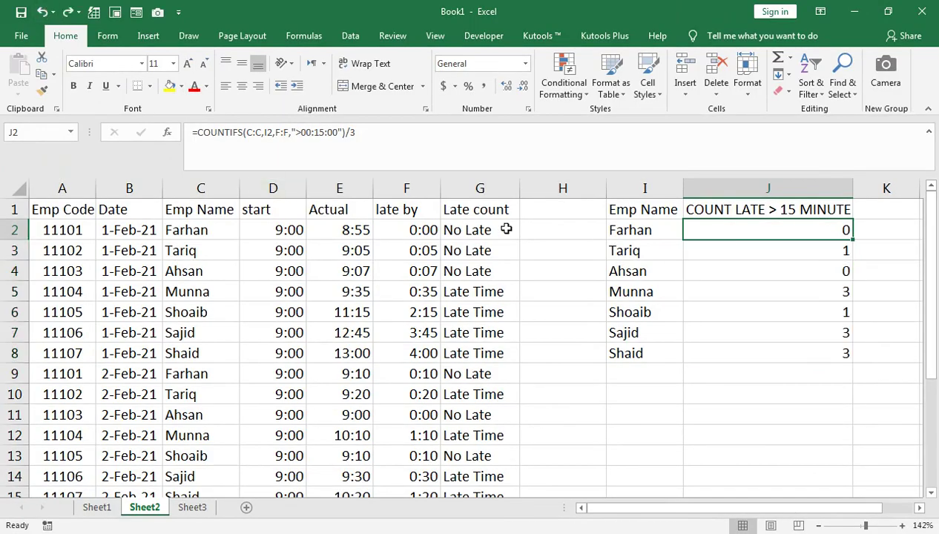